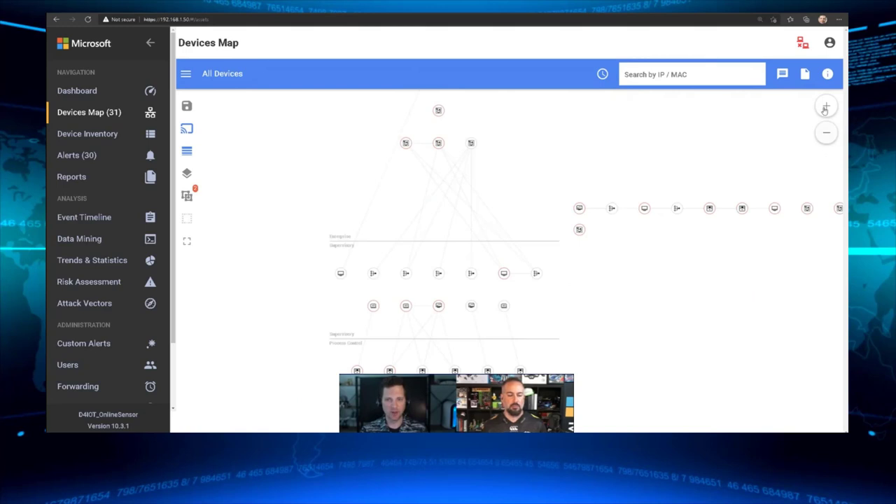
Move the Internet cloud node down beside the Enterprise devices, closer to the Supervisory layer
{"action": "left_click", "coordinate": [827, 106]}
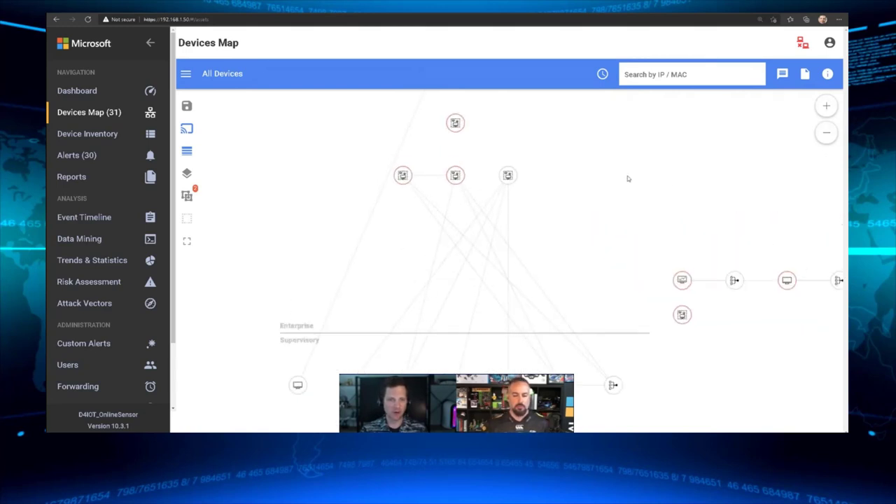
{"action": "scroll", "coordinate": [604, 224], "scroll_direction": "up", "scroll_amount": 3}
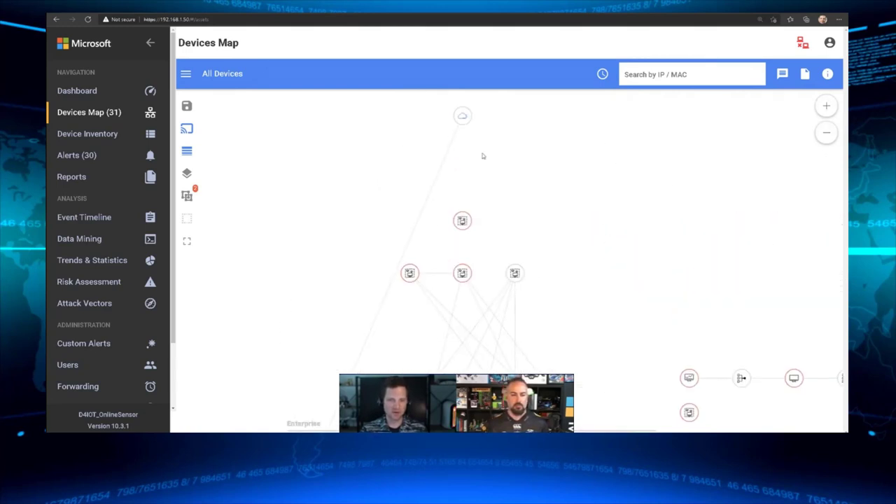
{"action": "left_click_drag", "start_coordinate": [463, 117], "coordinate": [389, 322]}
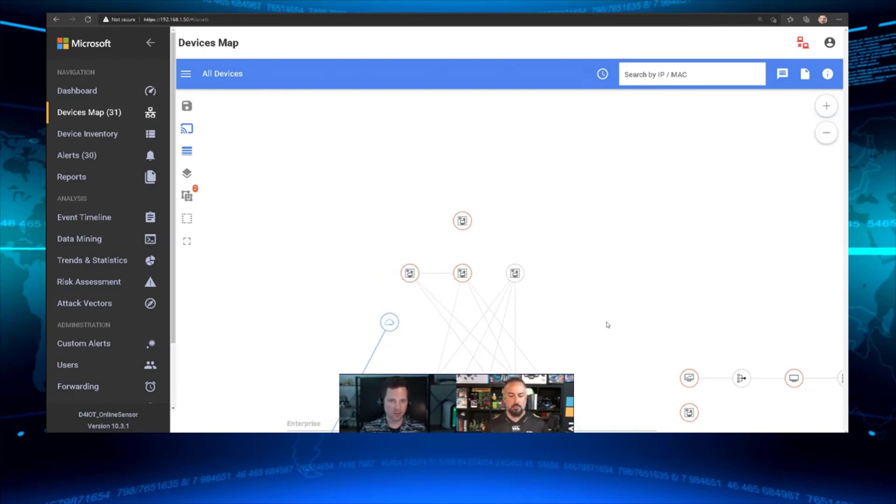
Examine how devices are arranged and linked across the Enterprise, Supervisory and Process Control layers of the map
{"action": "left_click_drag", "start_coordinate": [607, 325], "coordinate": [606, 175]}
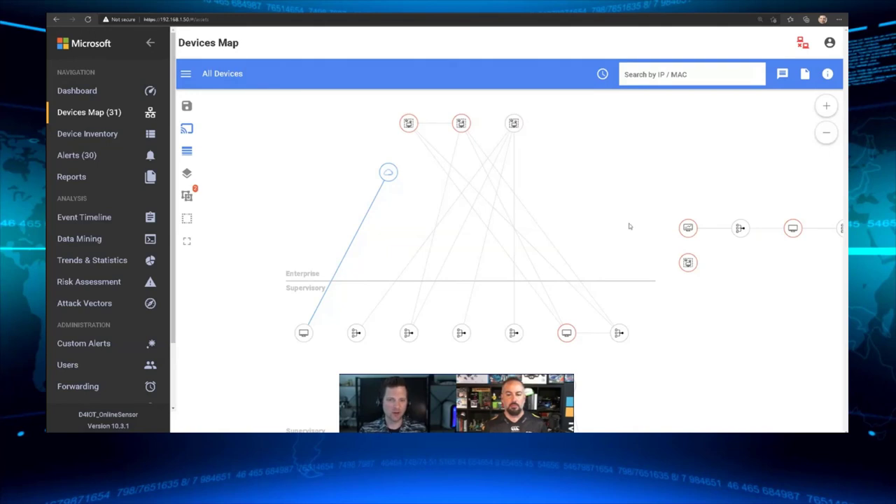
{"action": "scroll", "coordinate": [632, 219], "scroll_direction": "down", "scroll_amount": 1}
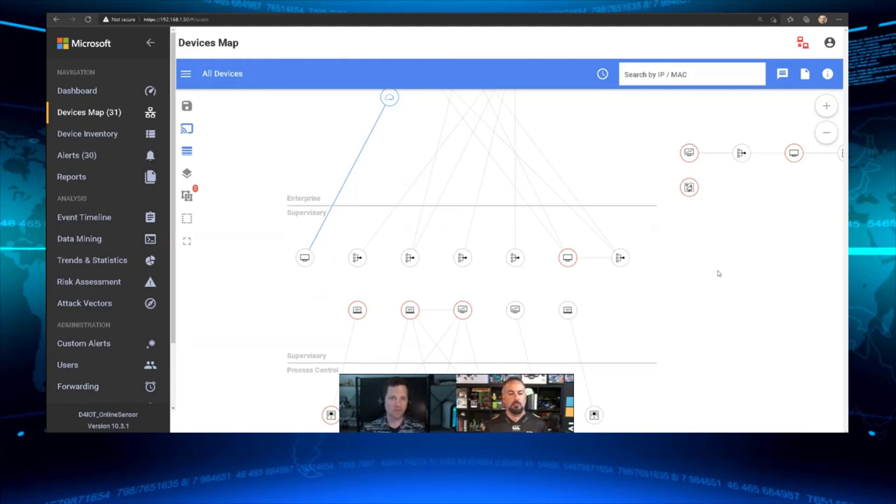
{"action": "scroll", "coordinate": [633, 238], "scroll_direction": "up", "scroll_amount": 1}
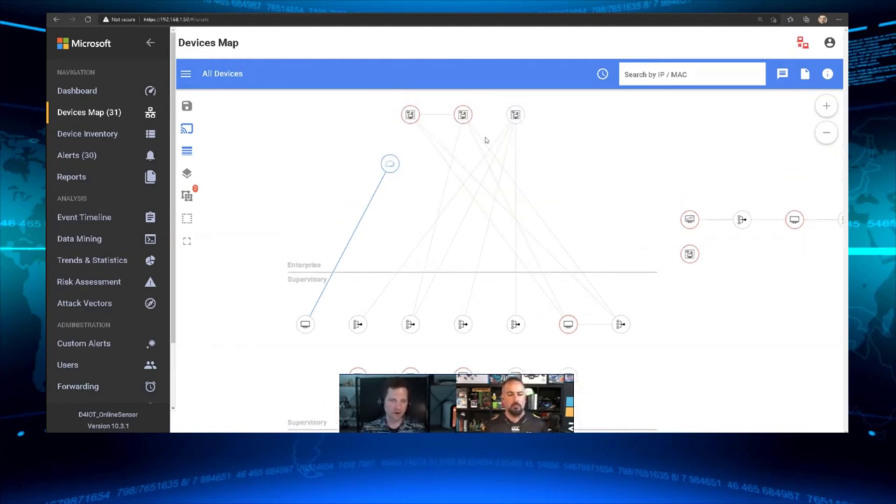
{"action": "left_click_drag", "start_coordinate": [664, 293], "coordinate": [636, 226]}
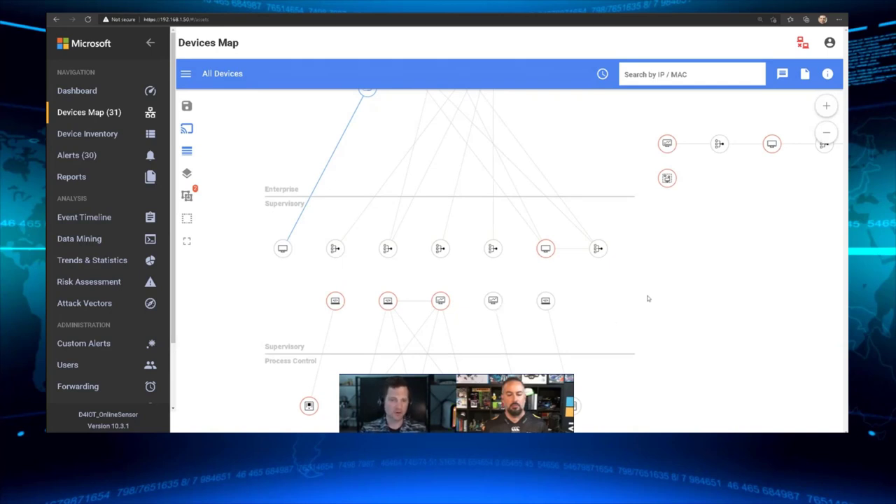
{"action": "scroll", "coordinate": [647, 299], "scroll_direction": "down", "scroll_amount": 2}
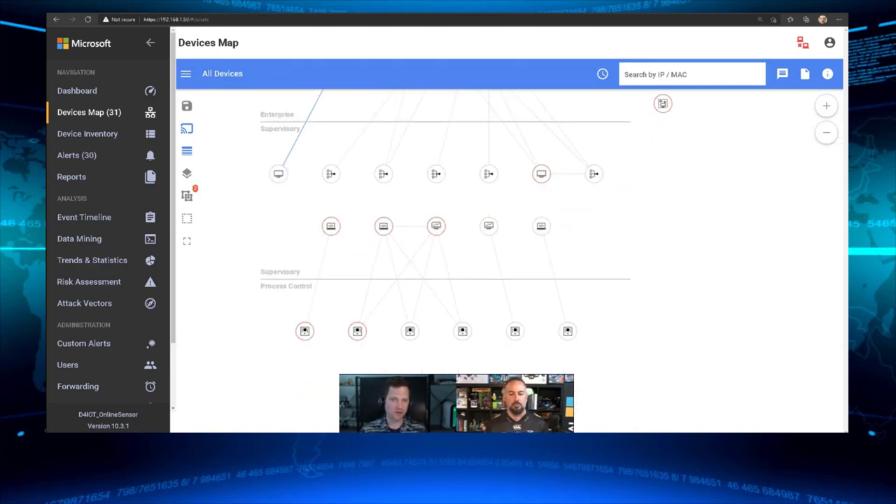
{"action": "left_click_drag", "start_coordinate": [606, 224], "coordinate": [651, 228]}
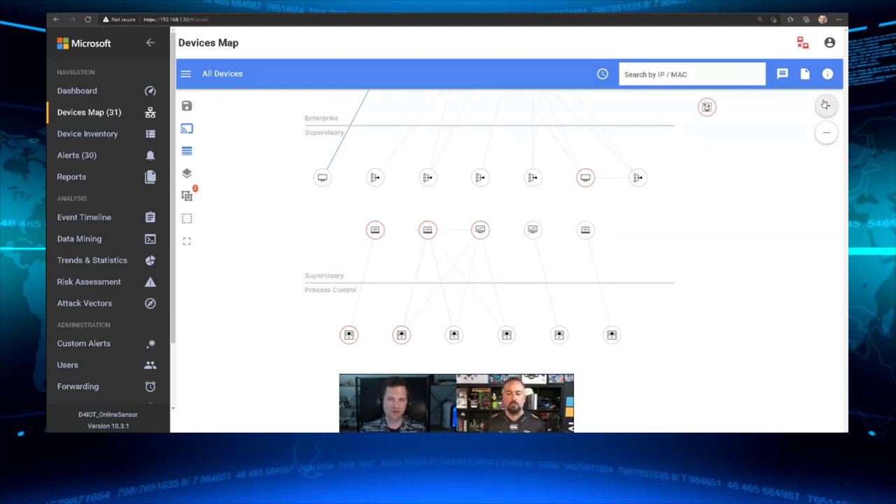
Inspect the labels, IP addresses and alert tags of the devices in the Supervisory and Process Control layers
{"action": "left_click", "coordinate": [826, 105]}
{"action": "left_click", "coordinate": [825, 104]}
{"action": "left_click", "coordinate": [825, 105]}
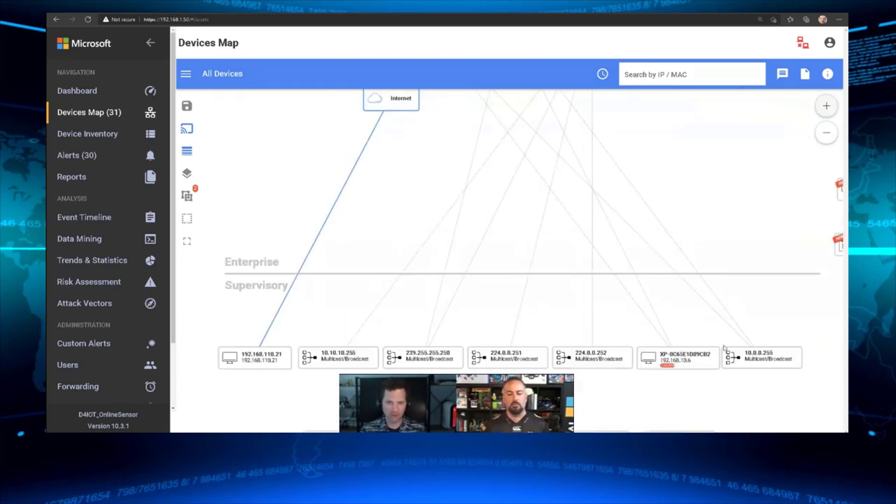
{"action": "left_click_drag", "start_coordinate": [766, 312], "coordinate": [752, 207]}
{"action": "left_click_drag", "start_coordinate": [786, 334], "coordinate": [811, 266]}
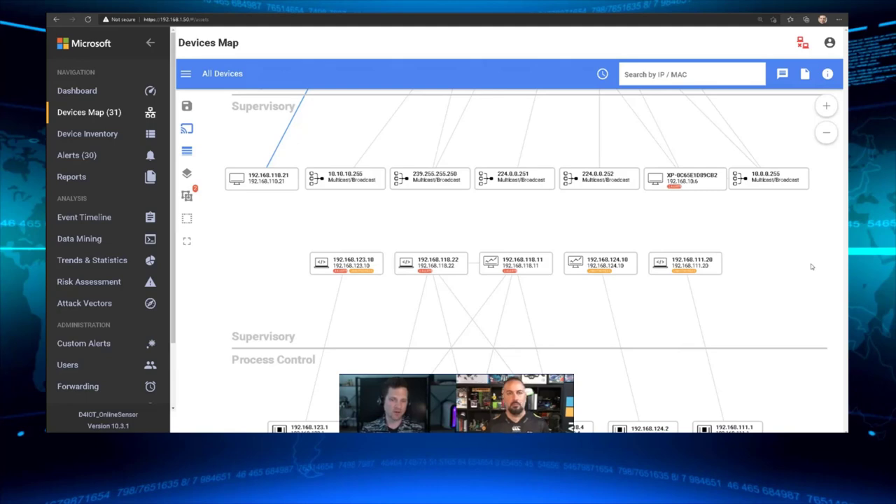
{"action": "left_click", "coordinate": [826, 105]}
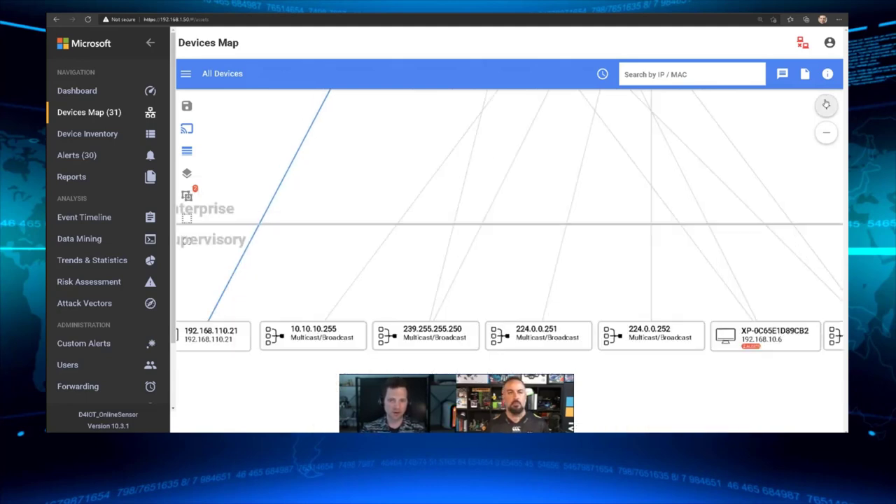
{"action": "scroll", "coordinate": [632, 360], "scroll_direction": "down", "scroll_amount": 3}
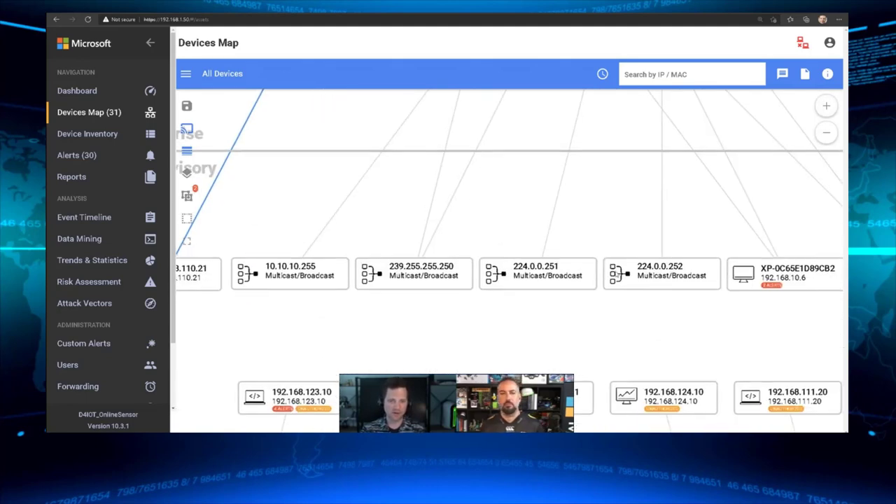
{"action": "left_click_drag", "start_coordinate": [633, 360], "coordinate": [611, 258]}
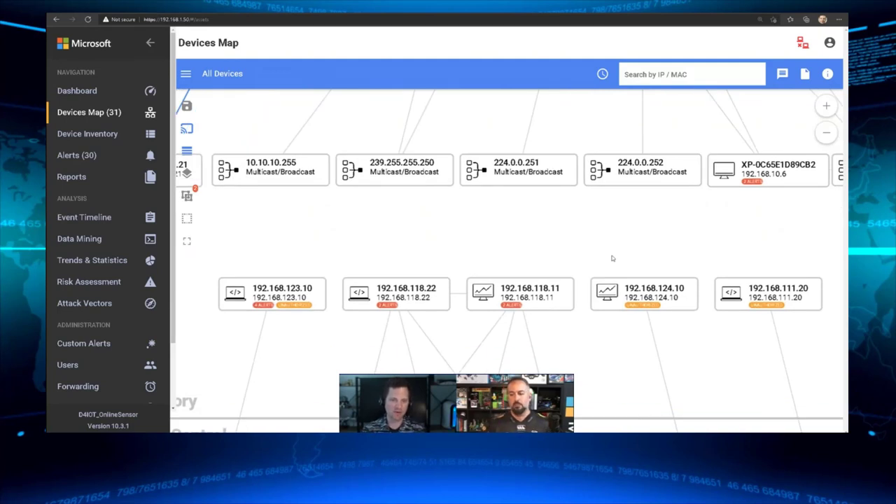
{"action": "left_click_drag", "start_coordinate": [580, 332], "coordinate": [586, 217]}
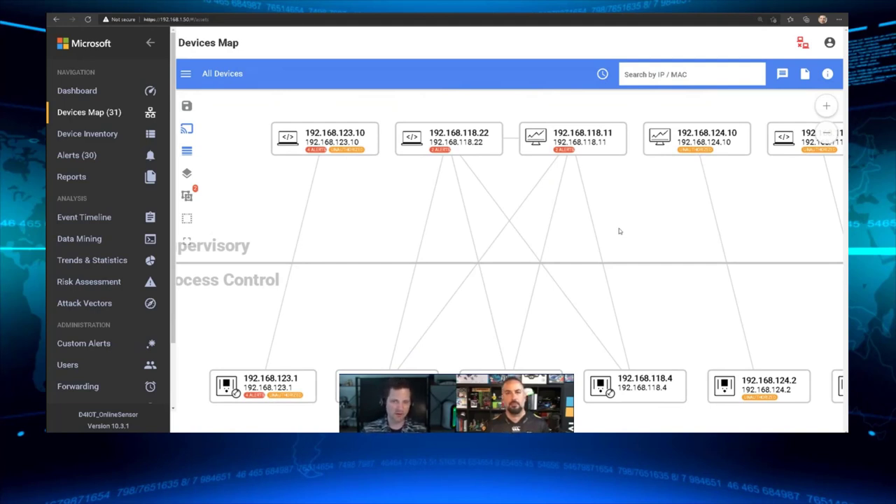
Mark the engineering station 192.168.123.10 as an authorized device in its properties and close them
{"action": "left_click", "coordinate": [356, 142]}
{"action": "right_click", "coordinate": [358, 144]}
{"action": "left_click", "coordinate": [407, 153]}
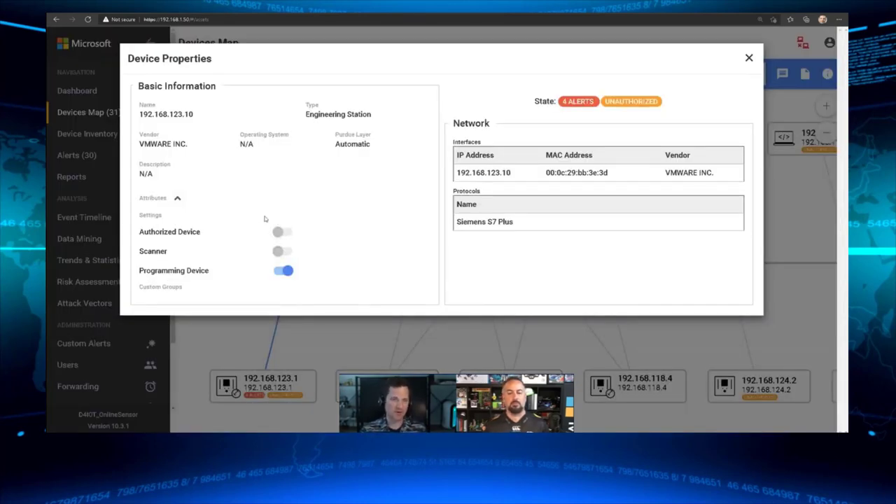
{"action": "left_click", "coordinate": [284, 237]}
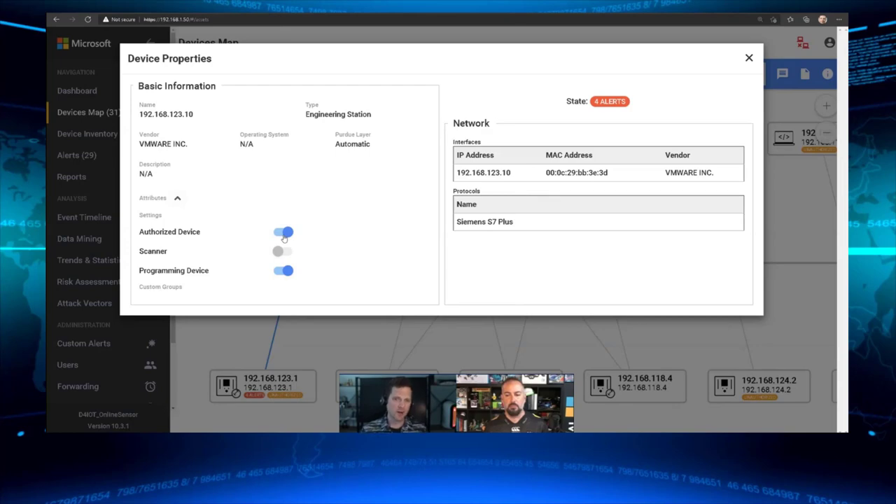
{"action": "left_click", "coordinate": [749, 58]}
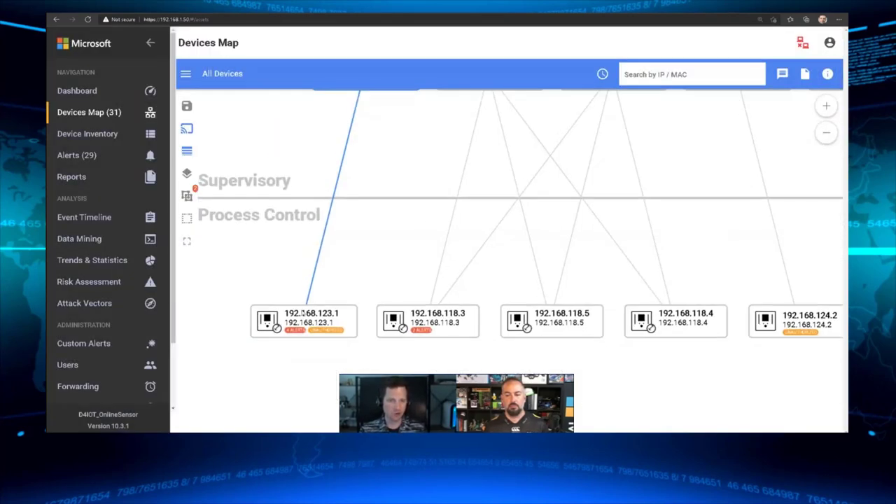
View the properties of the PLC 192.168.123.1 in the Process Control layer, including its vendor
{"action": "right_click", "coordinate": [318, 324]}
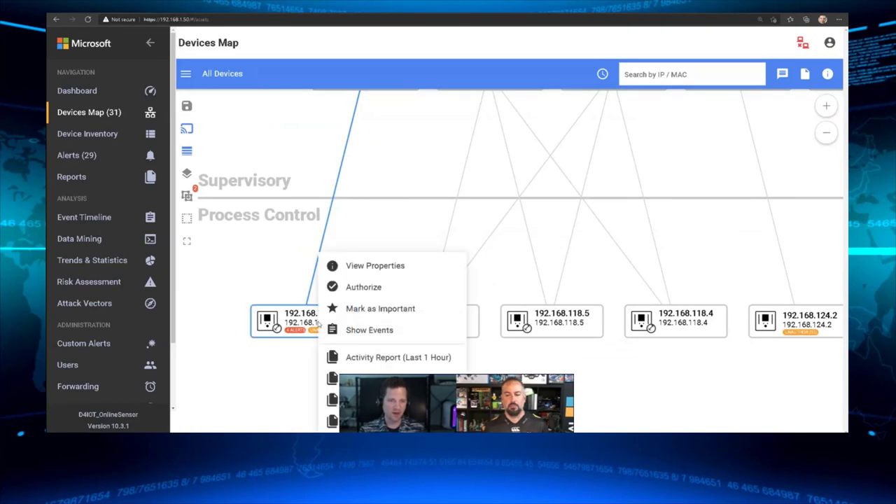
{"action": "left_click", "coordinate": [375, 267]}
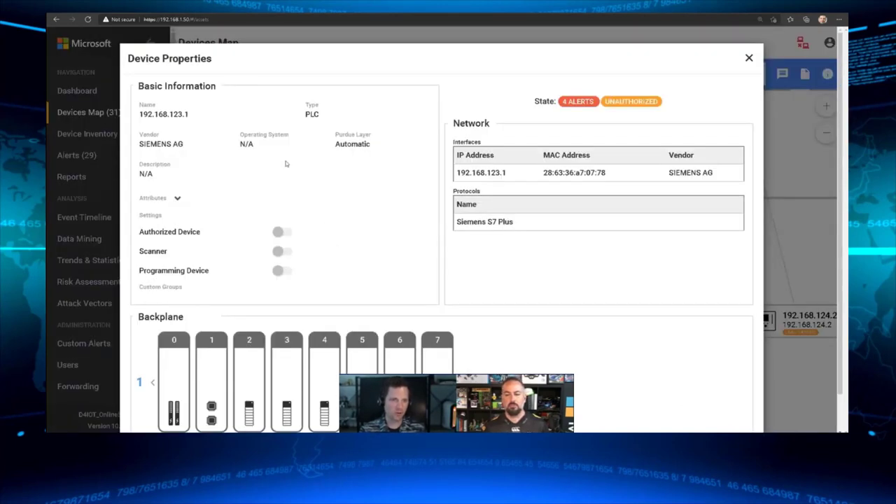
{"action": "triple_click", "coordinate": [173, 144]}
{"action": "left_click", "coordinate": [460, 268]}
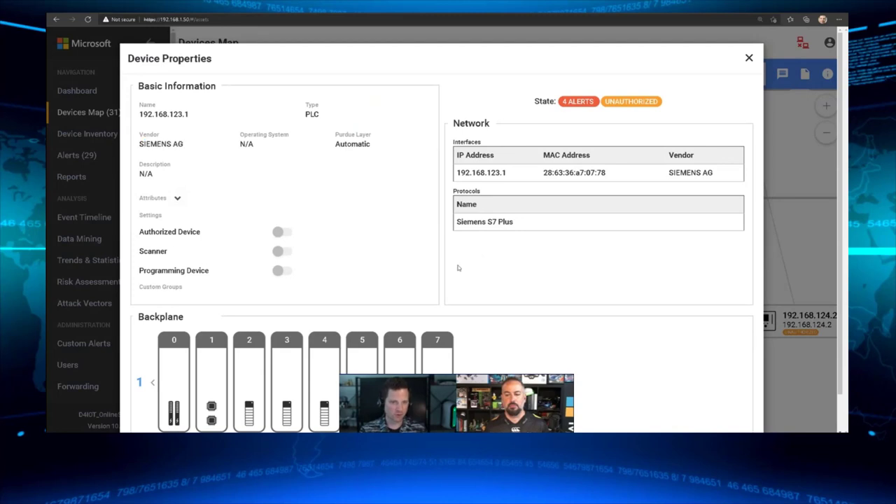
Inspect backplane slots 0 to 7 in rack 1 of the PLC, return to slot 1, and close the properties
{"action": "left_click", "coordinate": [173, 378]}
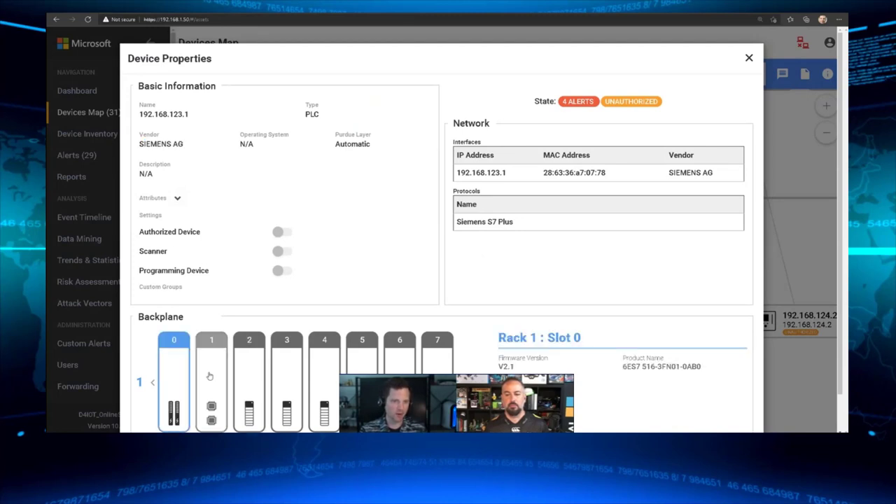
{"action": "left_click", "coordinate": [210, 376]}
{"action": "left_click", "coordinate": [246, 370]}
{"action": "left_click", "coordinate": [287, 367]}
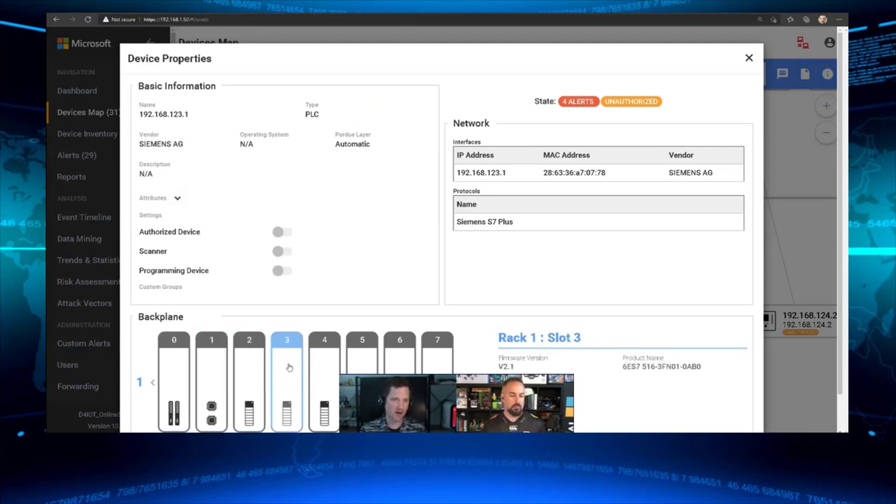
{"action": "left_click", "coordinate": [324, 367]}
{"action": "left_click", "coordinate": [361, 365]}
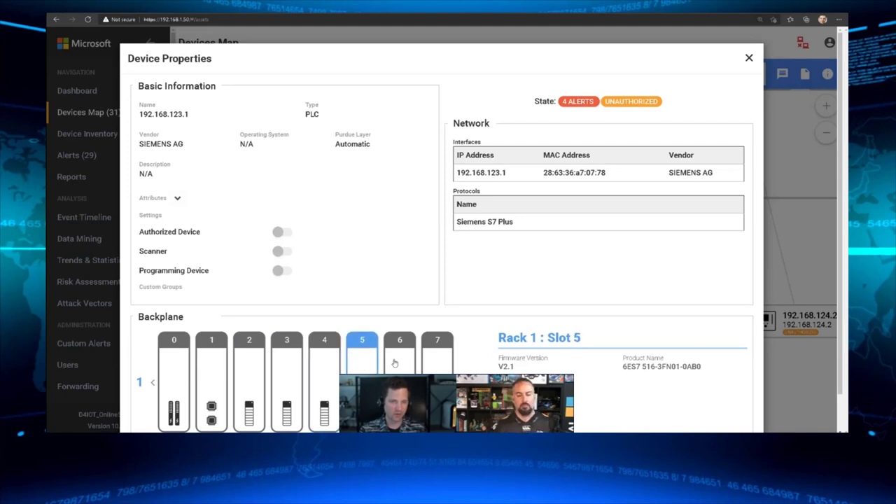
{"action": "left_click", "coordinate": [395, 362]}
{"action": "left_click", "coordinate": [435, 367]}
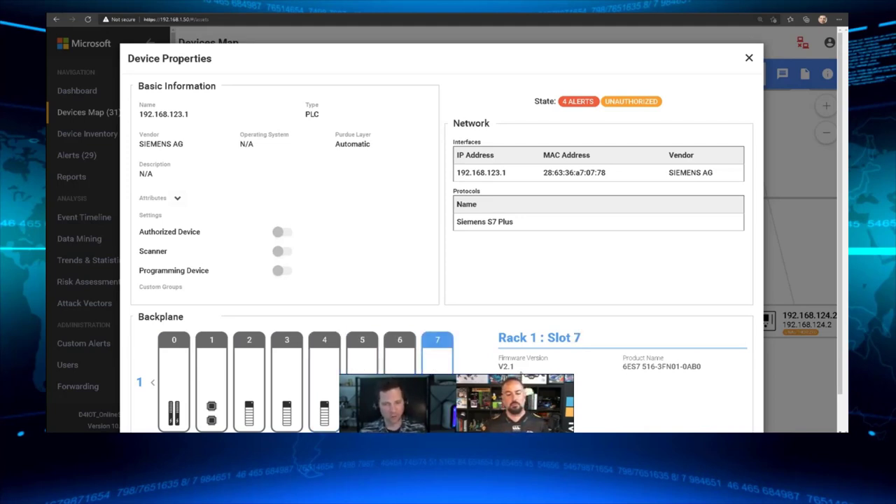
{"action": "left_click", "coordinate": [222, 389]}
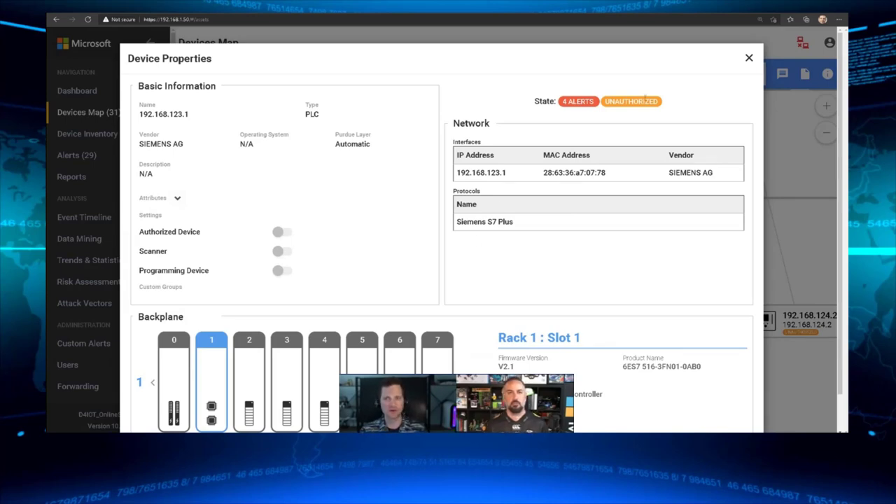
{"action": "left_click", "coordinate": [749, 59]}
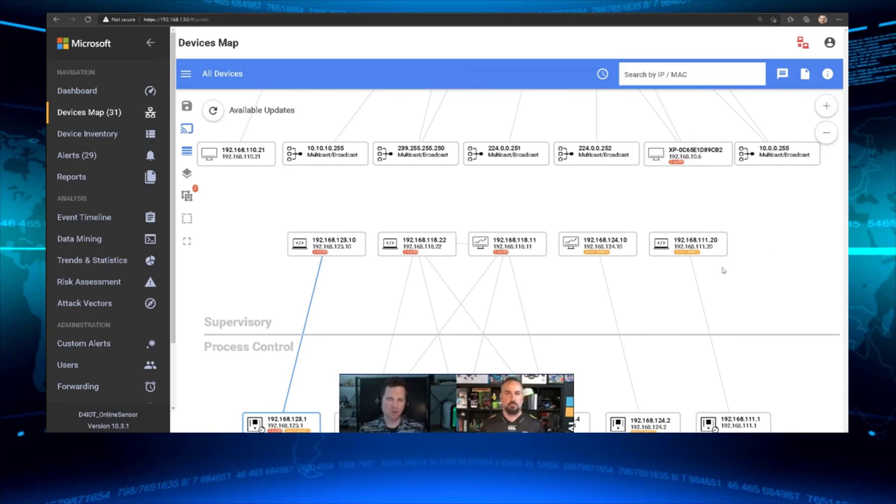
Review the wider device map across its layers and show the device groups by OT protocol and subnet
{"action": "left_click_drag", "start_coordinate": [761, 212], "coordinate": [711, 300]}
{"action": "left_click", "coordinate": [761, 181]}
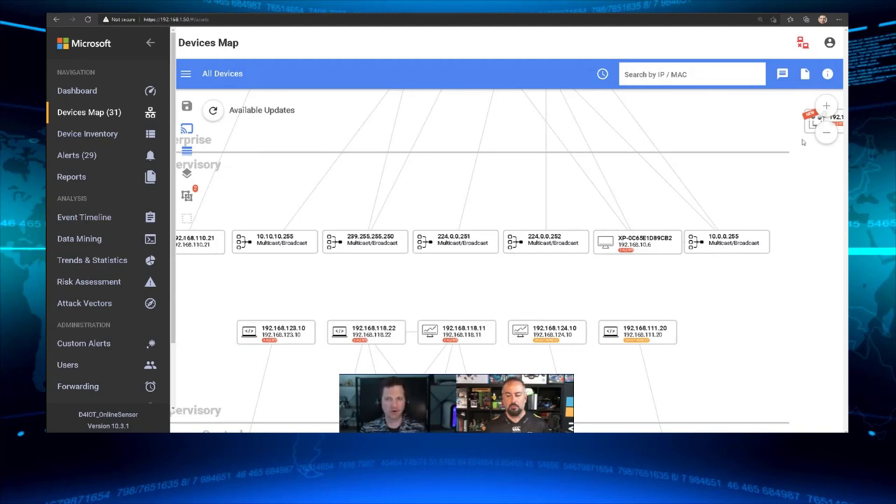
{"action": "left_click", "coordinate": [826, 133]}
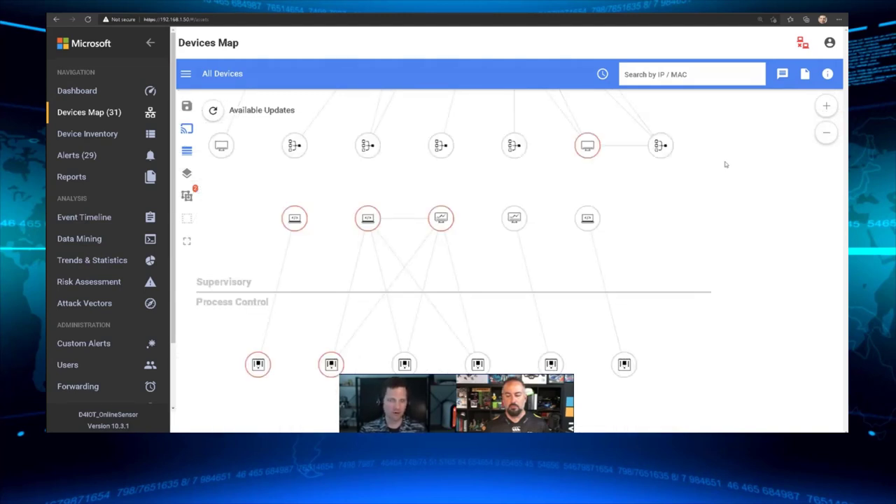
{"action": "left_click_drag", "start_coordinate": [724, 164], "coordinate": [751, 266]}
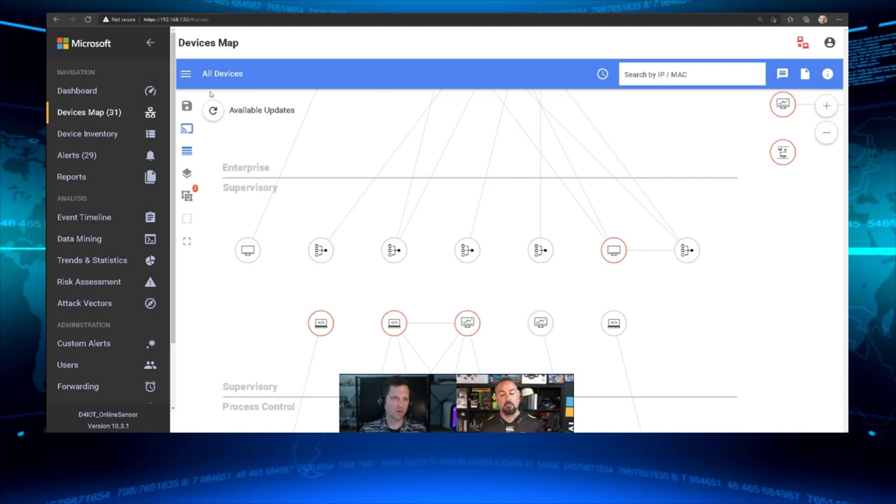
{"action": "left_click", "coordinate": [187, 73]}
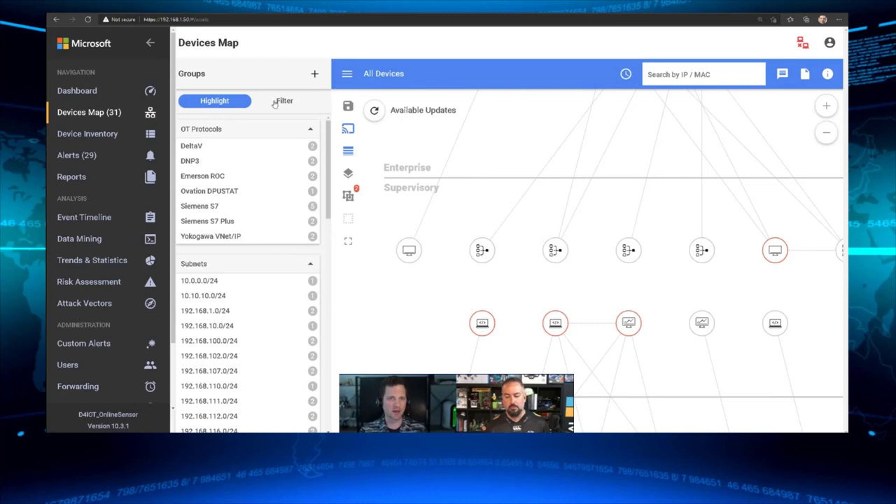
Open the device inventory, discarding the unsaved map changes, then review its column settings and save them
{"action": "left_click", "coordinate": [121, 136]}
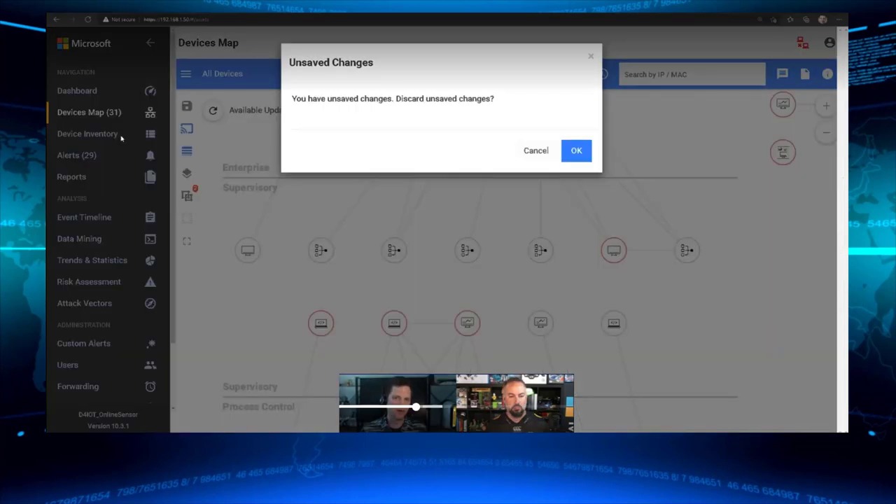
{"action": "left_click", "coordinate": [577, 150]}
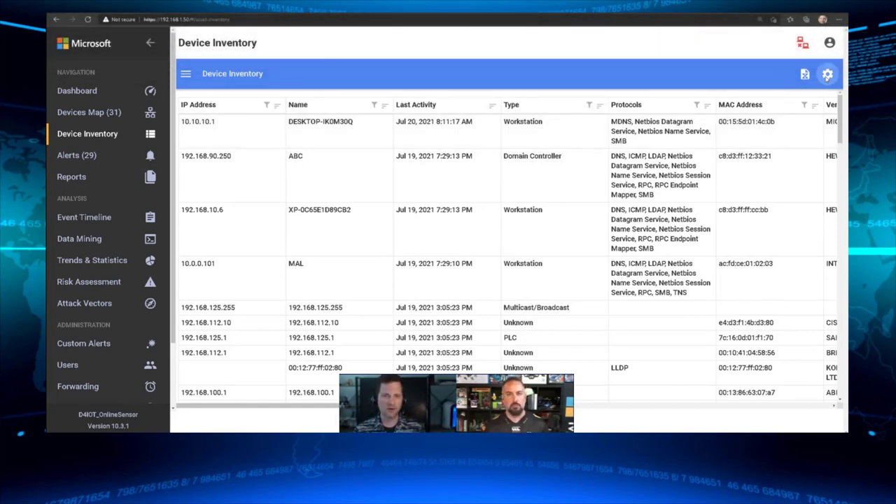
{"action": "left_click", "coordinate": [827, 75]}
{"action": "scroll", "coordinate": [508, 278], "scroll_direction": "down", "scroll_amount": 3}
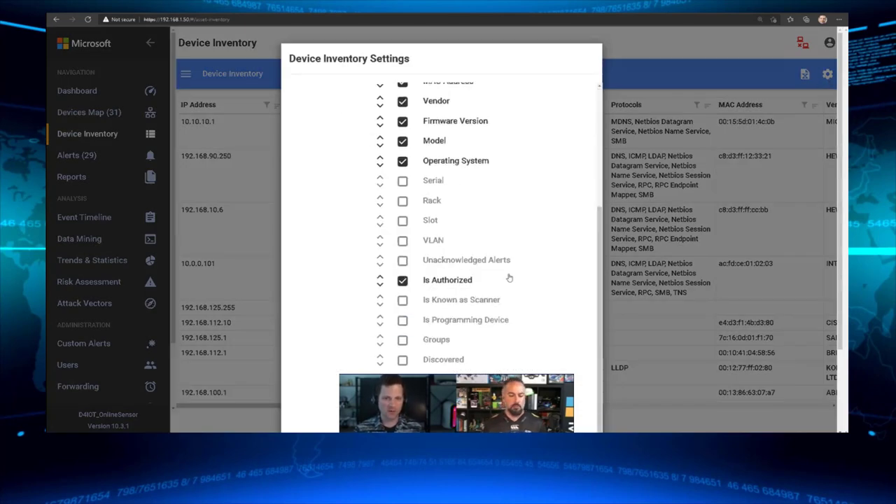
{"action": "scroll", "coordinate": [509, 278], "scroll_direction": "down", "scroll_amount": 1}
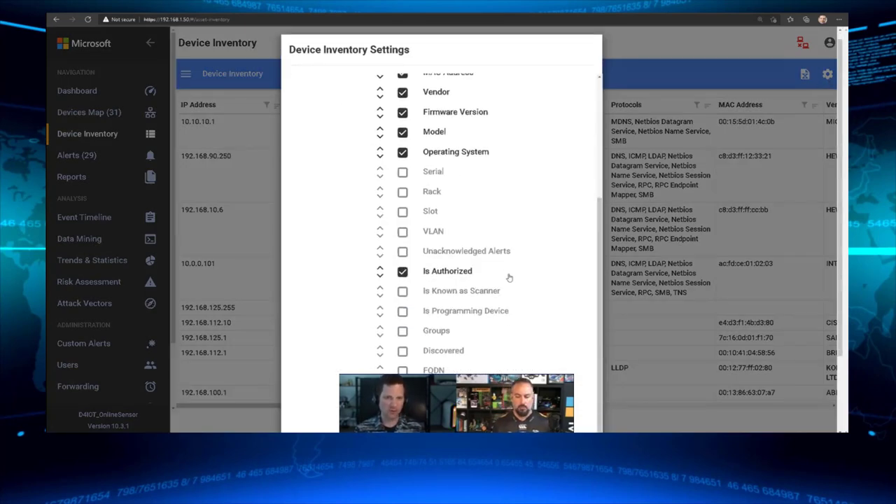
{"action": "scroll", "coordinate": [509, 278], "scroll_direction": "down", "scroll_amount": 1}
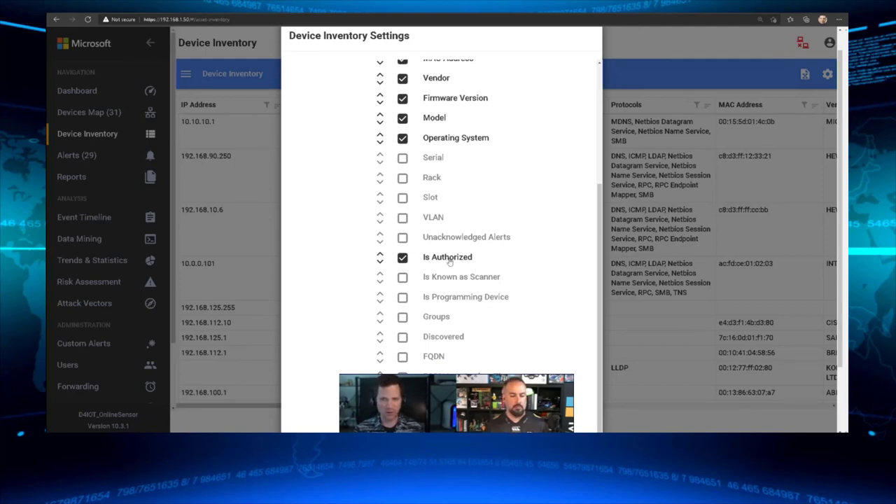
{"action": "scroll", "coordinate": [653, 299], "scroll_direction": "down", "scroll_amount": 3}
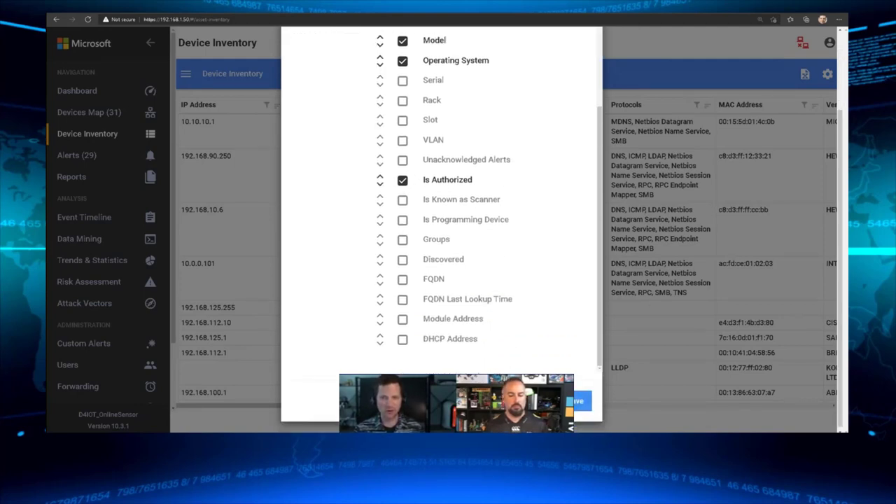
{"action": "left_click", "coordinate": [580, 400]}
Review the inventory columns across to Is Authorized and back, and export the device inventory to a CSV file
{"action": "left_click_drag", "start_coordinate": [329, 405], "coordinate": [728, 405]}
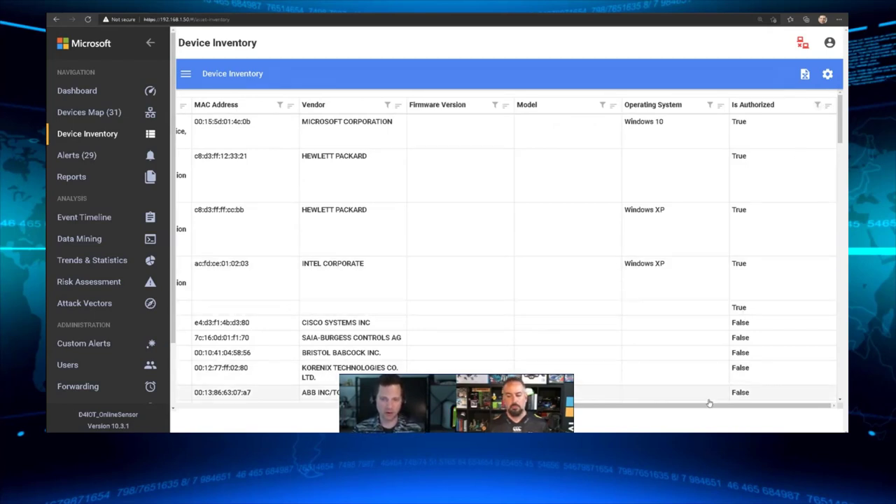
{"action": "left_click_drag", "start_coordinate": [703, 410], "coordinate": [388, 410]}
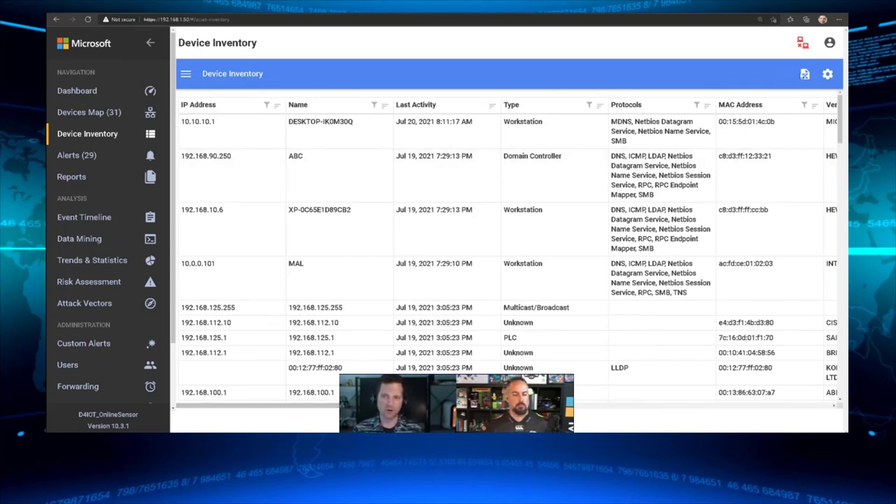
{"action": "left_click", "coordinate": [804, 75]}
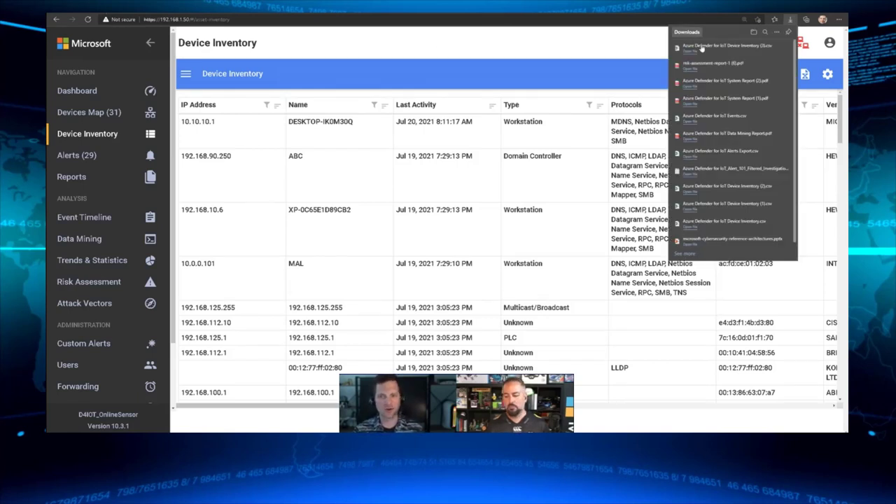
{"action": "left_click", "coordinate": [592, 58]}
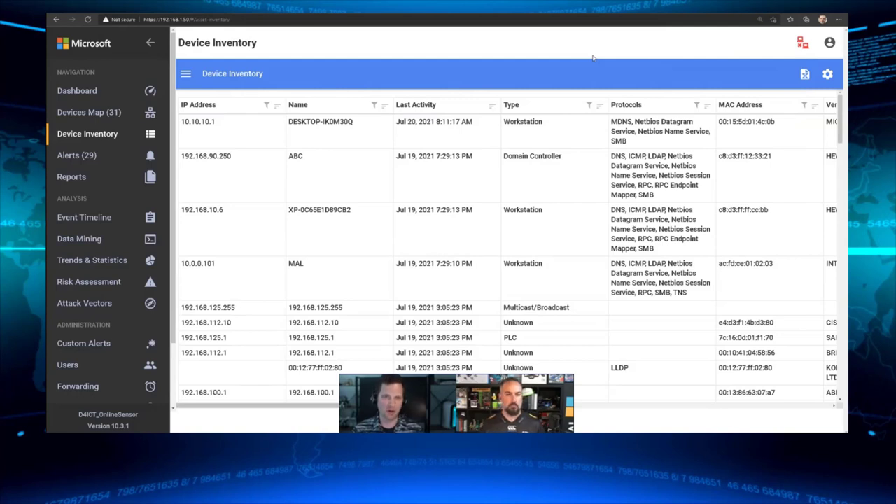
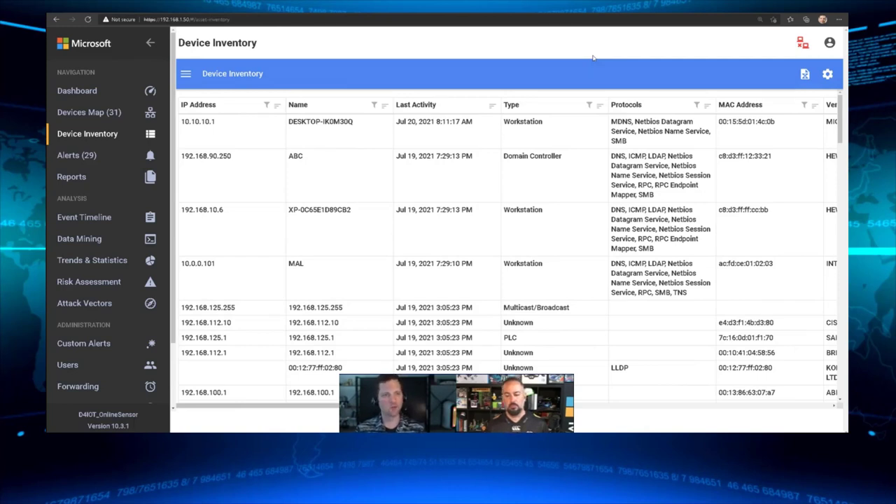
View the Excessive SMB login attempts alert, show its source device MAL on the map, and check the actions available for ABC
{"action": "left_click", "coordinate": [103, 162]}
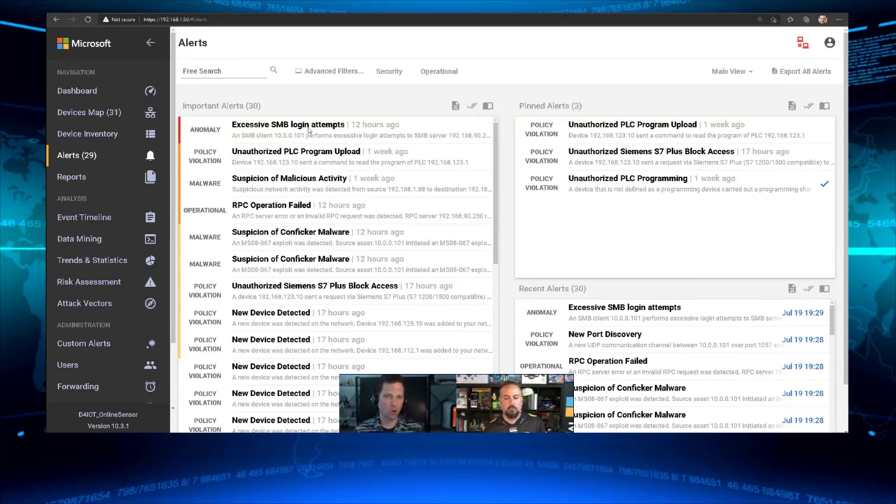
{"action": "left_click", "coordinate": [309, 131]}
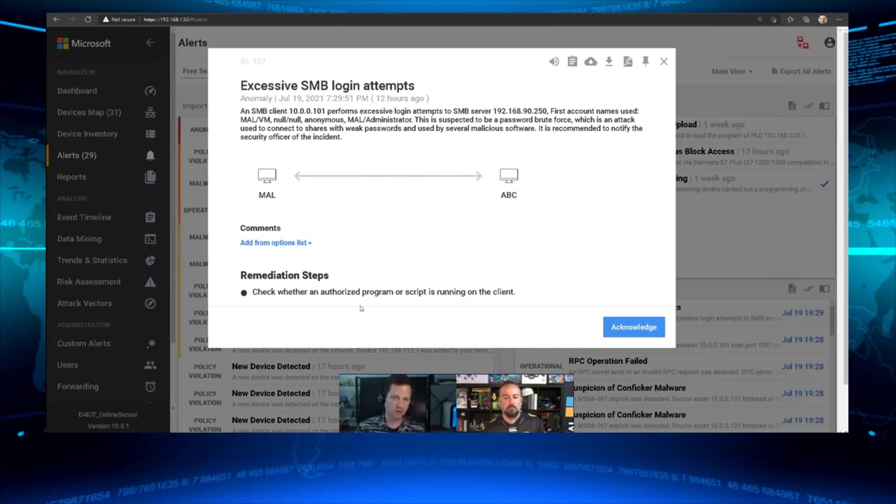
{"action": "left_click", "coordinate": [261, 191]}
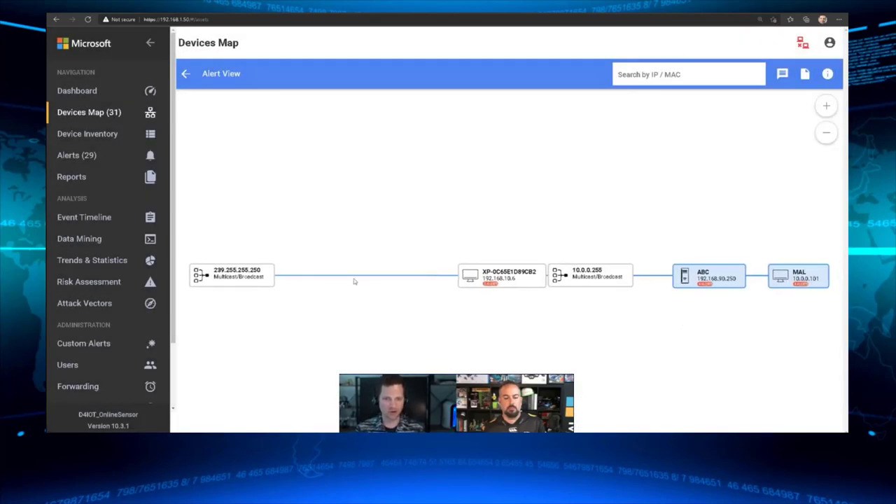
{"action": "right_click", "coordinate": [724, 279]}
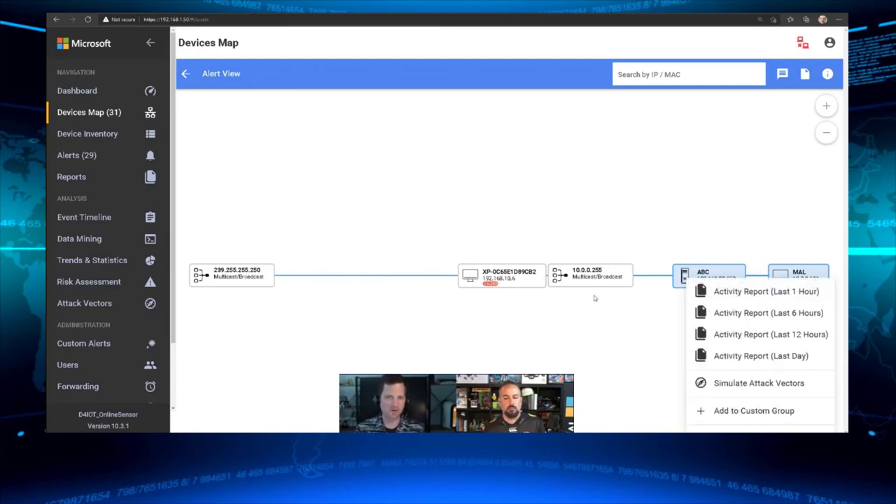
{"action": "left_click", "coordinate": [590, 300]}
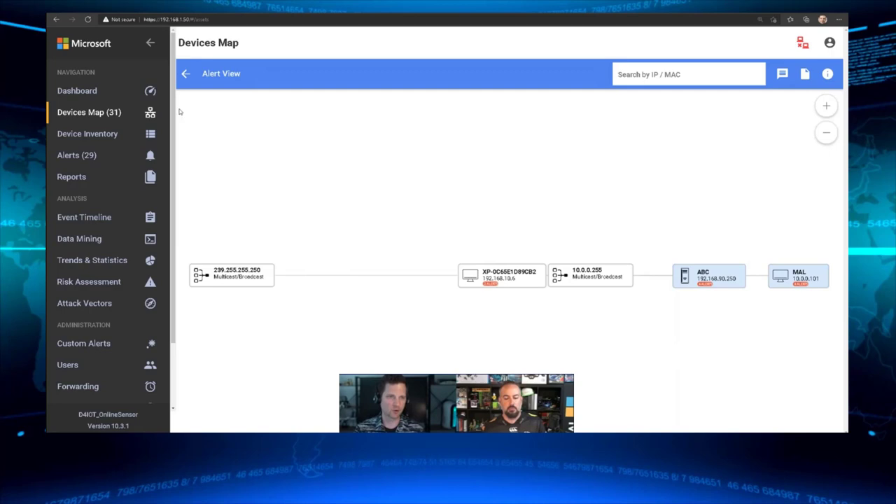
Return to the alerts, review the download and export options of the Excessive SMB login attempts alert, and close it
{"action": "left_click", "coordinate": [52, 21]}
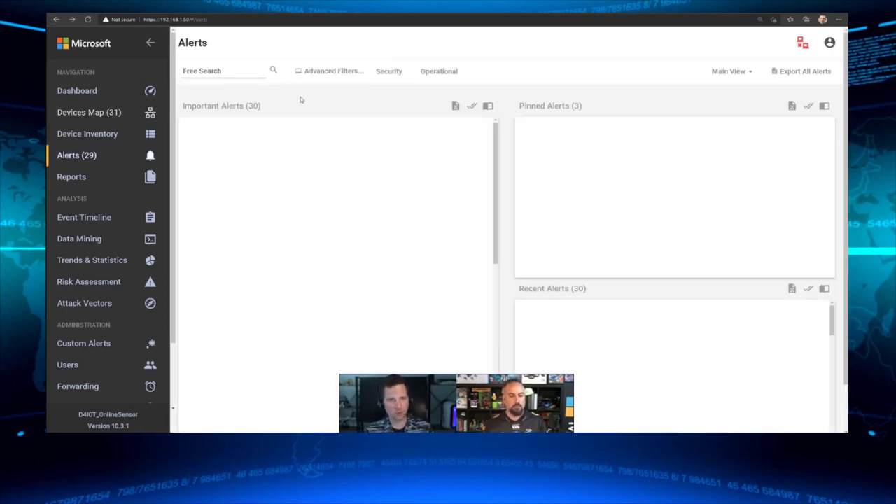
{"action": "left_click", "coordinate": [326, 133]}
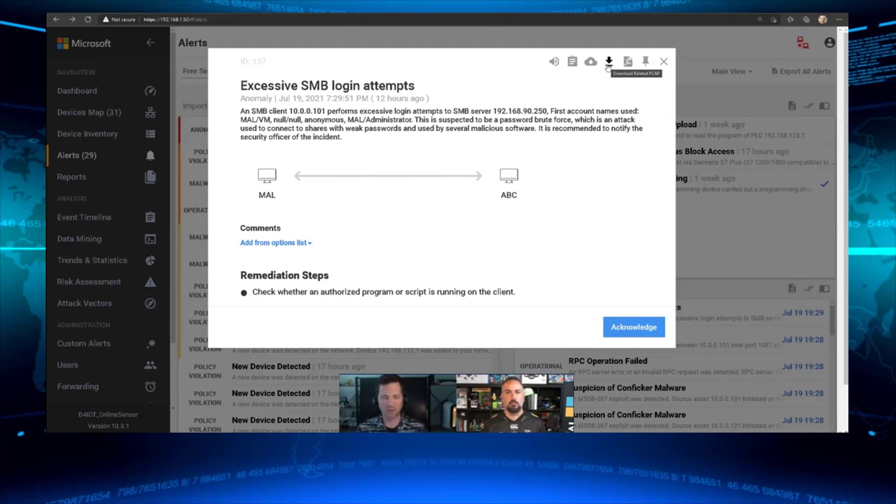
{"action": "left_click", "coordinate": [663, 63]}
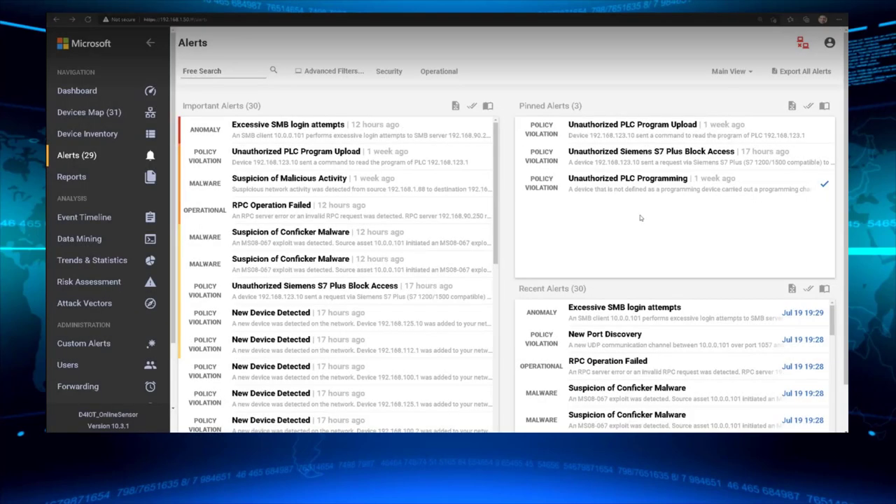
Review the Unauthorized PLC Program Upload alert, including its protocol data, remediation steps and the Learn and Acknowledge options
{"action": "left_click", "coordinate": [312, 159]}
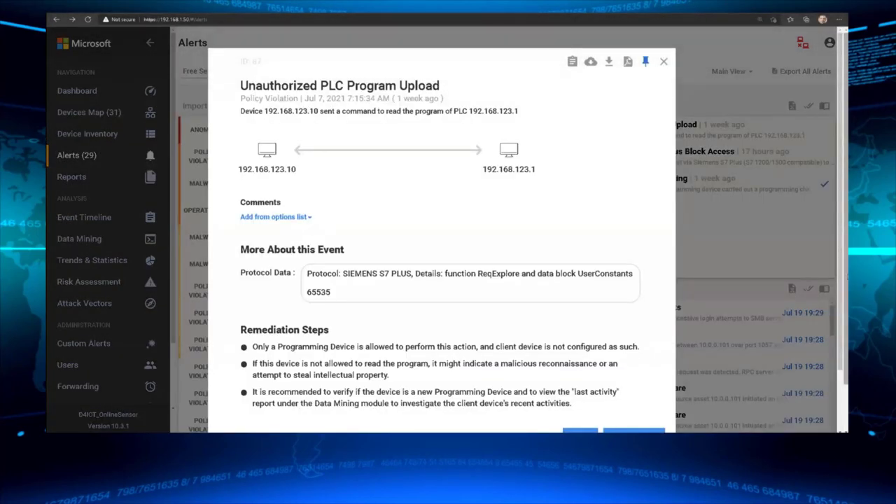
{"action": "scroll", "coordinate": [742, 319], "scroll_direction": "down", "scroll_amount": 1}
{"action": "scroll", "coordinate": [742, 318], "scroll_direction": "down", "scroll_amount": 1}
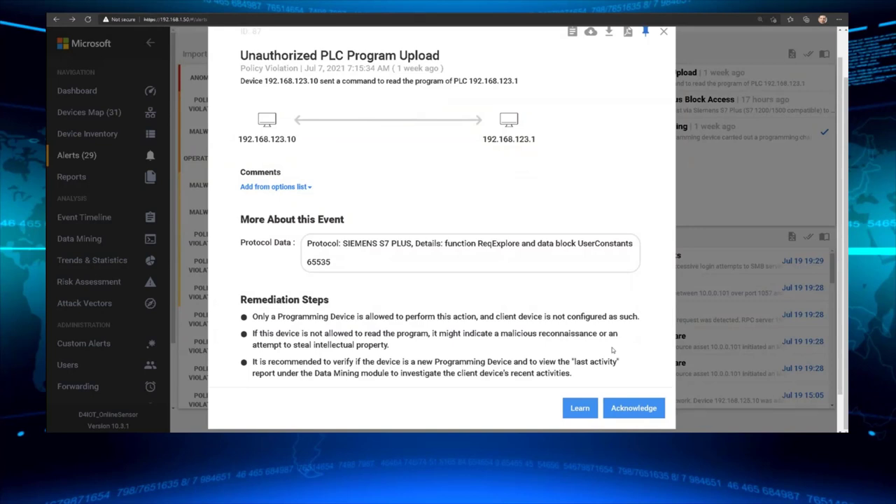
{"action": "left_click", "coordinate": [576, 414]}
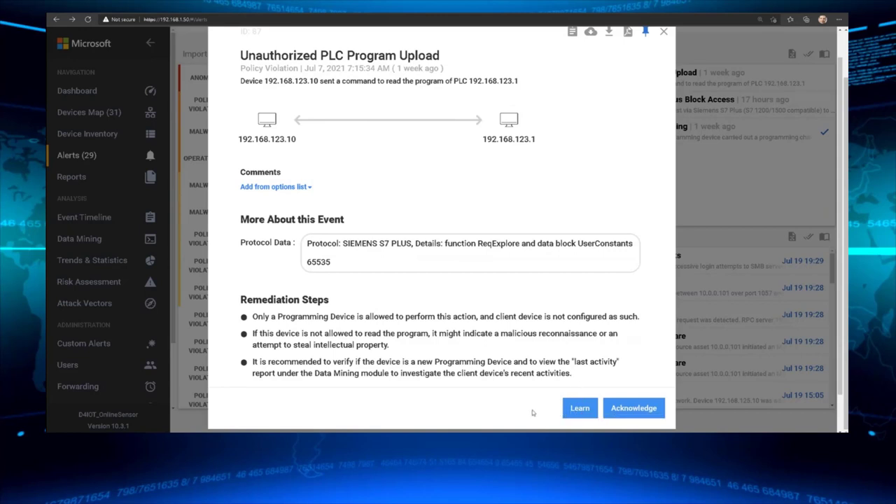
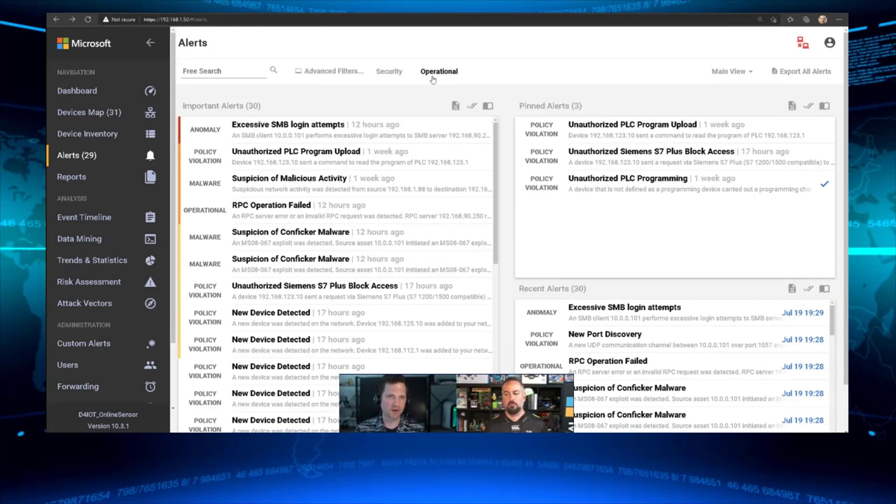
Search the alerts for "s7"
{"action": "left_click", "coordinate": [221, 76]}
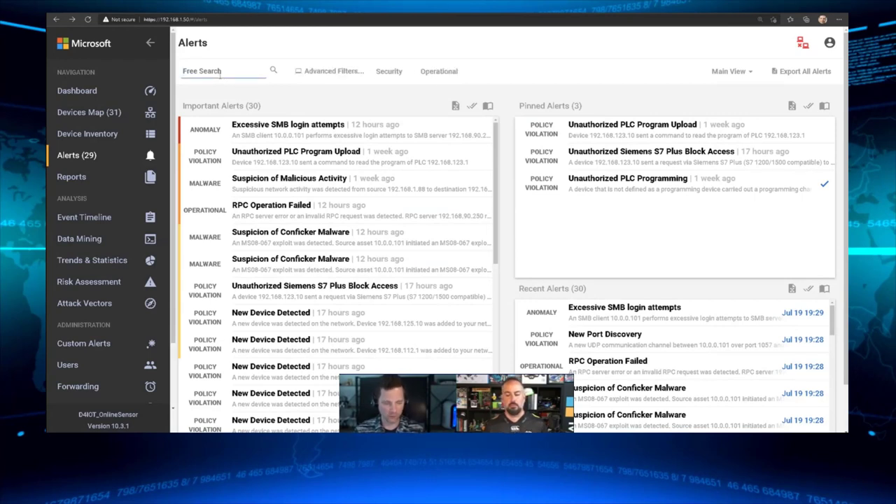
{"action": "type", "text": "s7"}
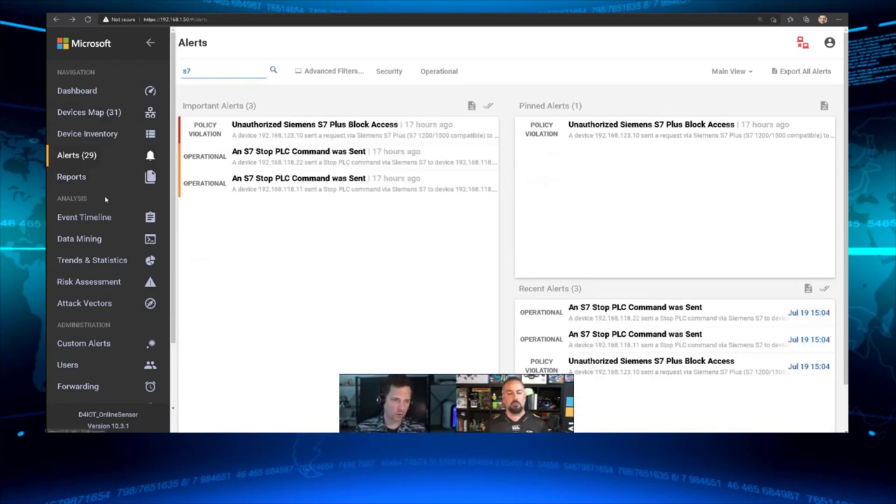
Start a new data mining report, look through its protocol categories and filters, and include the Plain Passwords category
{"action": "left_click", "coordinate": [104, 239]}
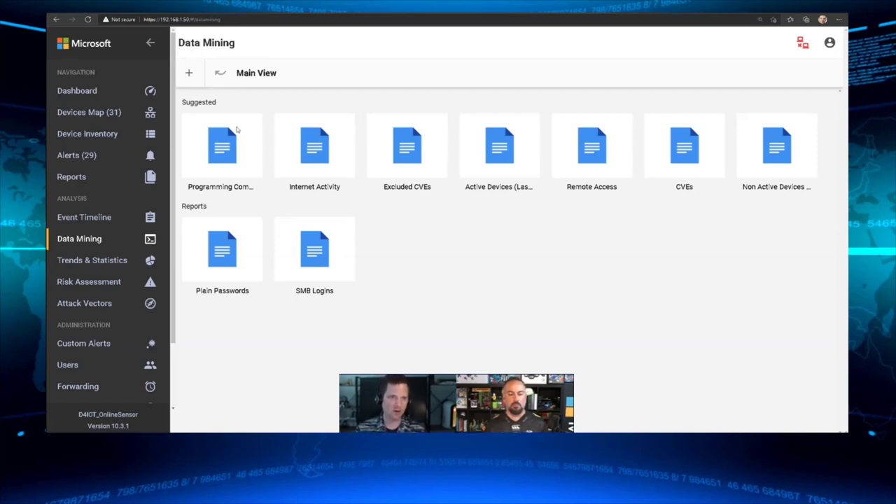
{"action": "left_click", "coordinate": [188, 73]}
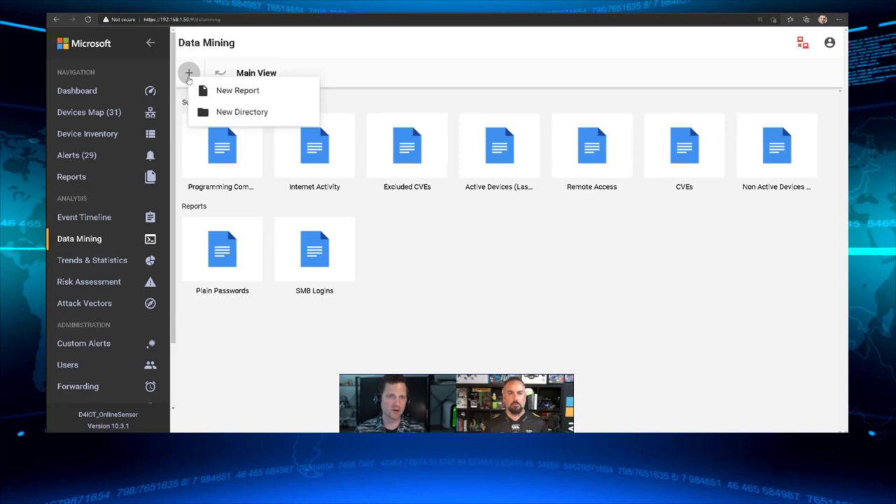
{"action": "left_click", "coordinate": [234, 94]}
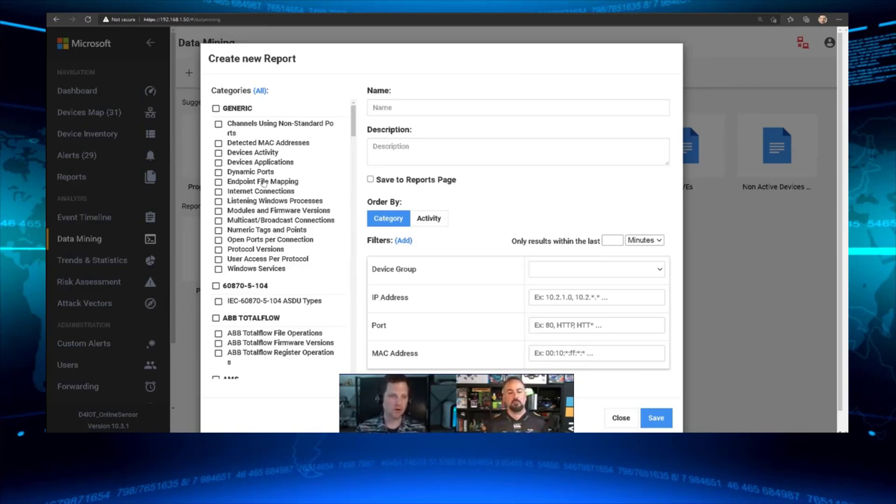
{"action": "left_click_drag", "start_coordinate": [354, 121], "coordinate": [351, 187]}
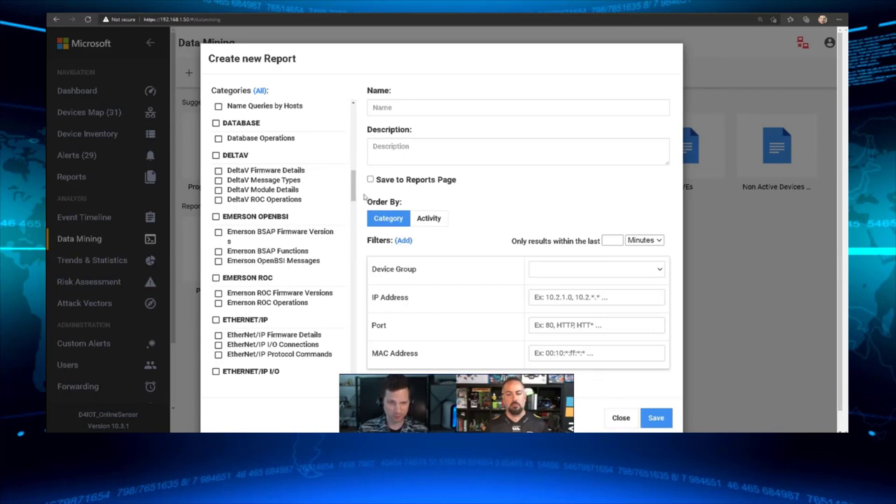
{"action": "left_click_drag", "start_coordinate": [356, 194], "coordinate": [358, 250]}
{"action": "scroll", "coordinate": [356, 219], "scroll_direction": "down", "scroll_amount": 3}
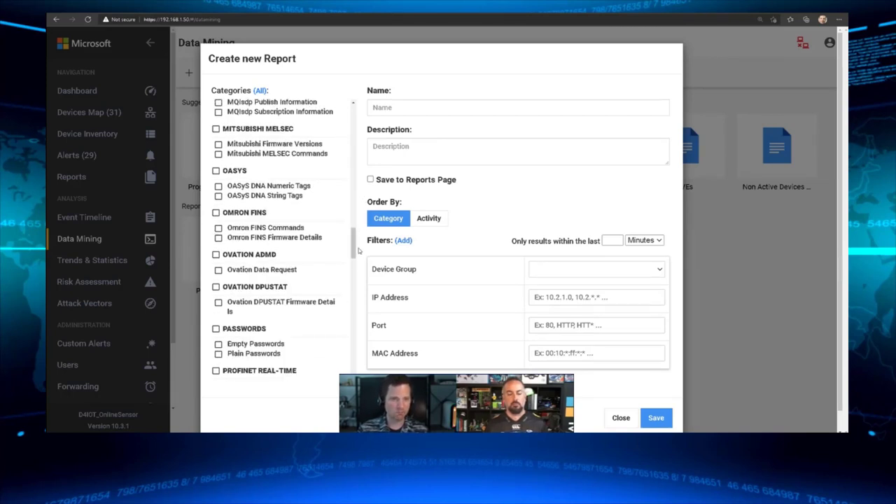
{"action": "scroll", "coordinate": [357, 253], "scroll_direction": "down", "scroll_amount": 1}
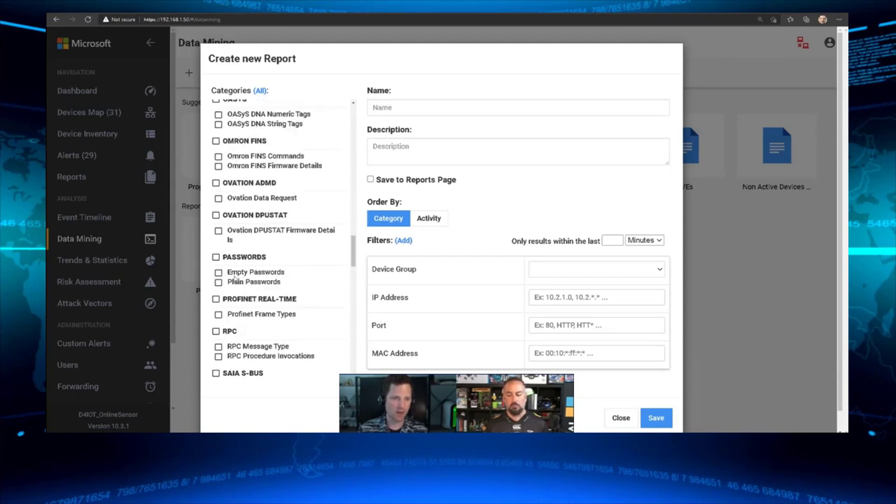
{"action": "left_click", "coordinate": [219, 282]}
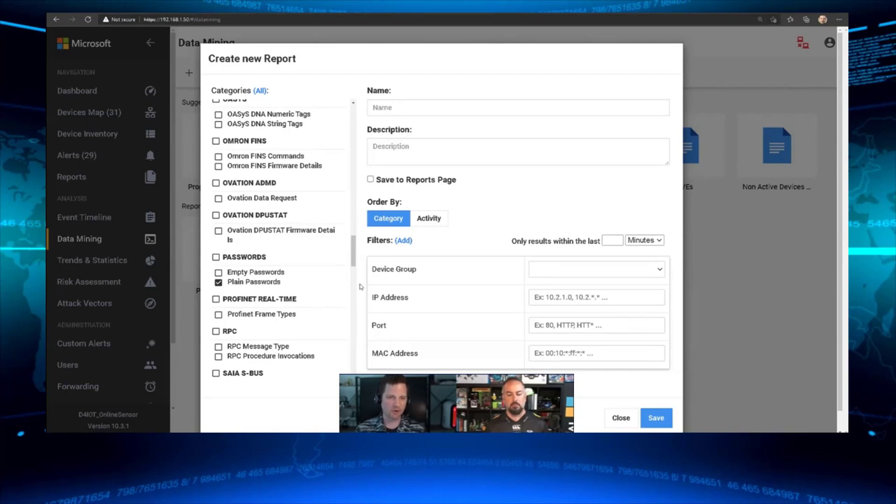
{"action": "left_click", "coordinate": [409, 242]}
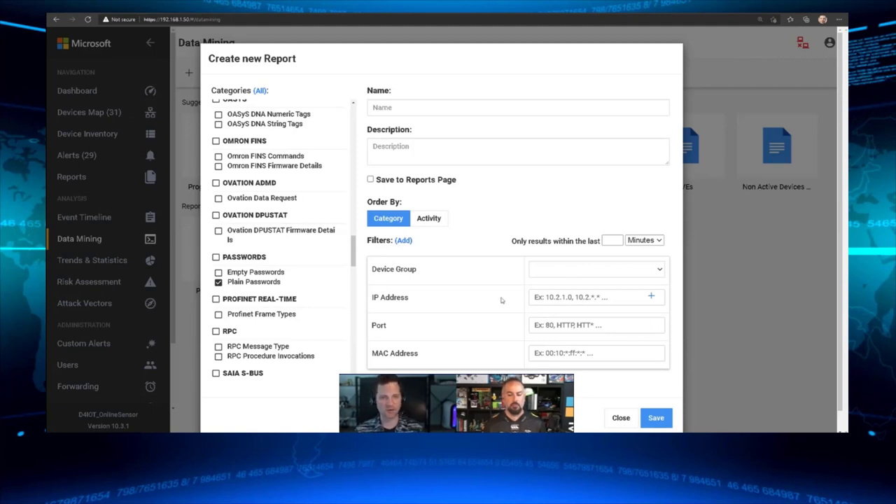
Replace the Plain Passwords category in the new report with CVEs under Known Vulnerabilities
{"action": "left_click", "coordinate": [280, 282]}
{"action": "left_click_drag", "start_coordinate": [354, 249], "coordinate": [356, 327]}
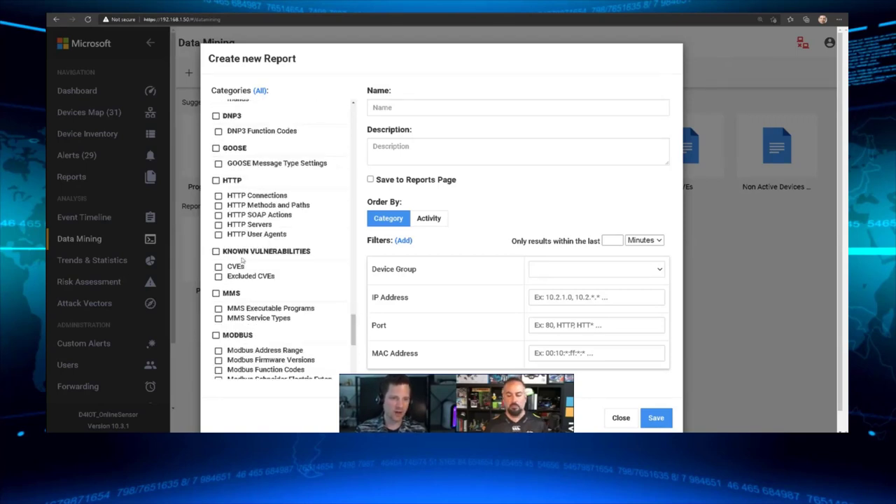
{"action": "left_click", "coordinate": [234, 270]}
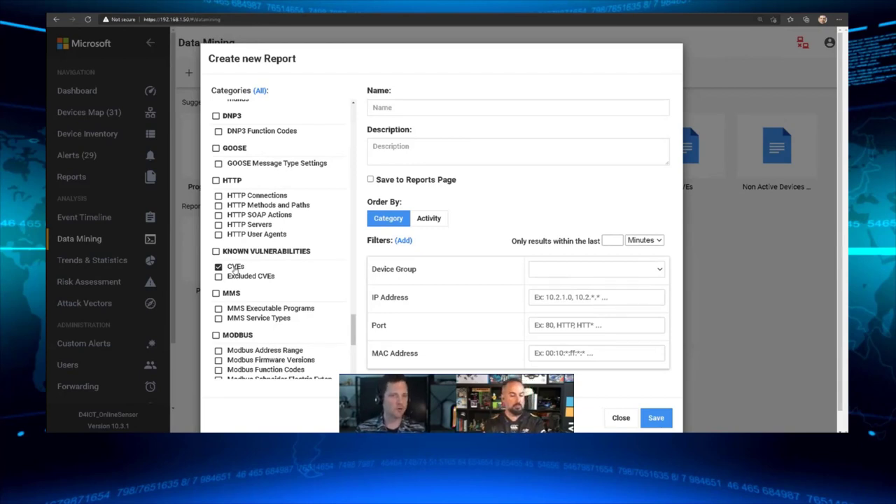
Close the new report without saving, review the suggested CVEs report and expand the full description of CVE-2016-7182
{"action": "left_click", "coordinate": [627, 419]}
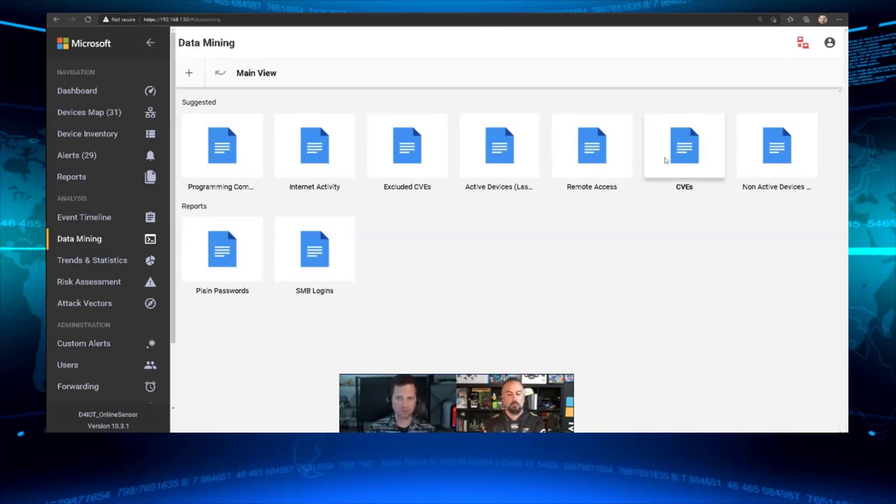
{"action": "left_click", "coordinate": [665, 161]}
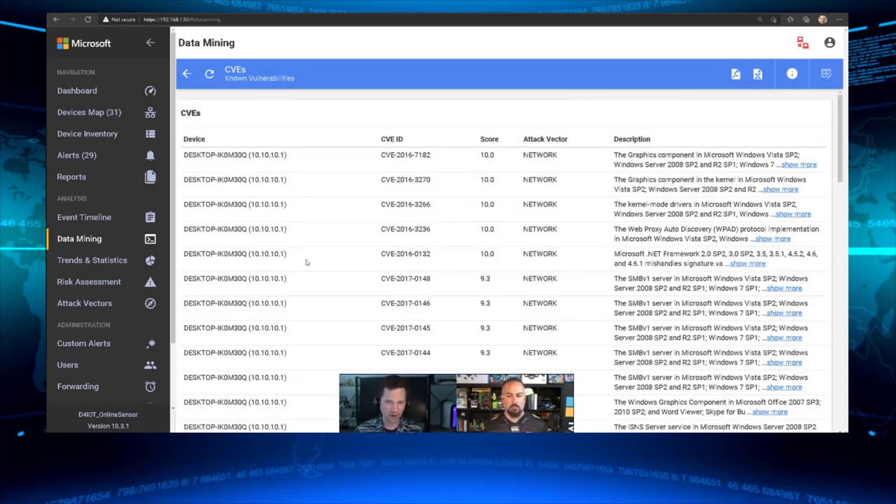
{"action": "left_click", "coordinate": [798, 164]}
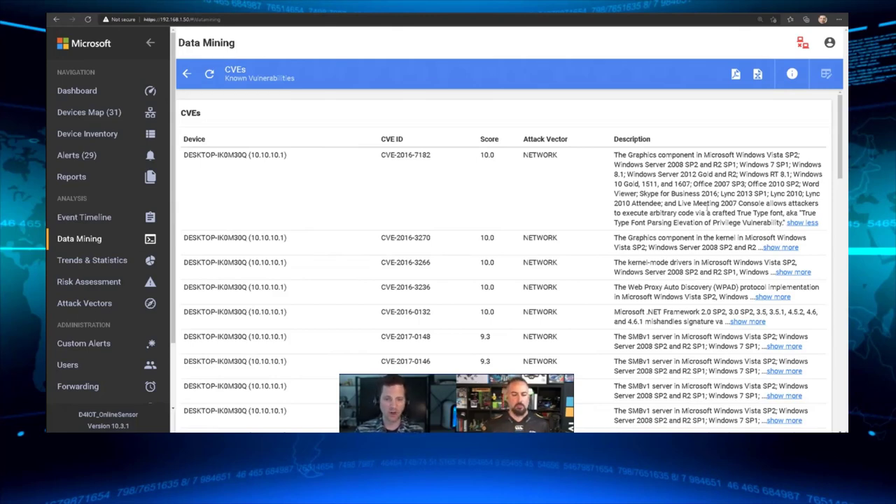
{"action": "scroll", "coordinate": [707, 208], "scroll_direction": "down", "scroll_amount": 15}
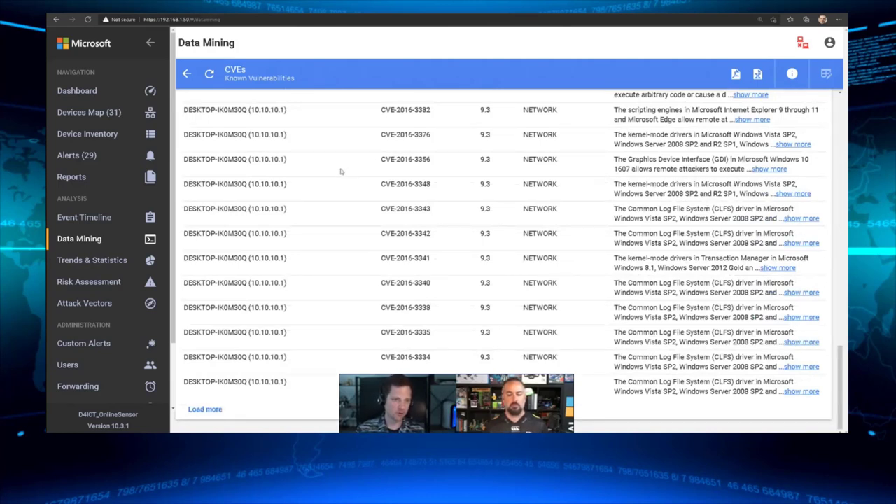
Check the available Trends & Statistics dashboards and add the Traffic By Port widget to the current one
{"action": "left_click", "coordinate": [111, 269]}
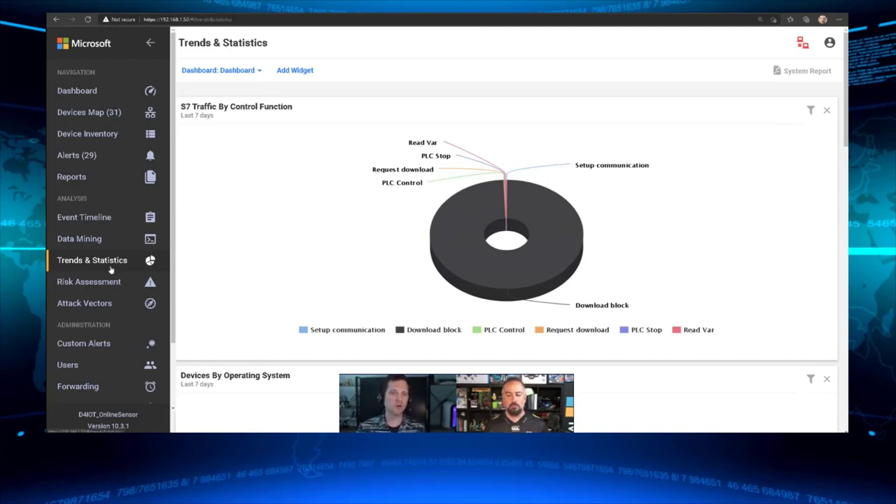
{"action": "left_click", "coordinate": [237, 70]}
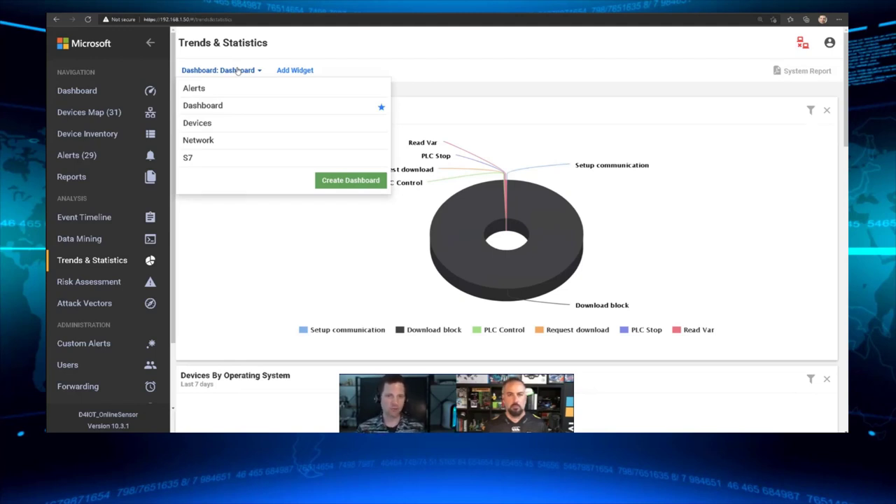
{"action": "left_click", "coordinate": [301, 72]}
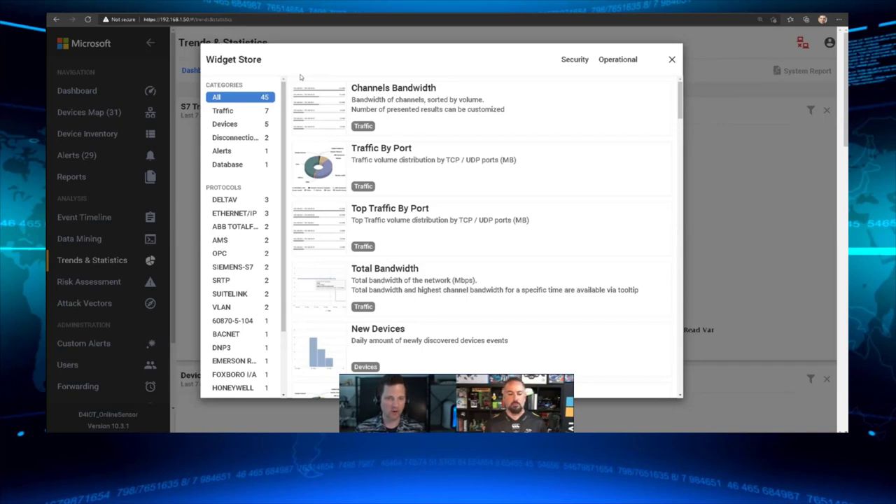
{"action": "mouse_move", "coordinate": [319, 178]}
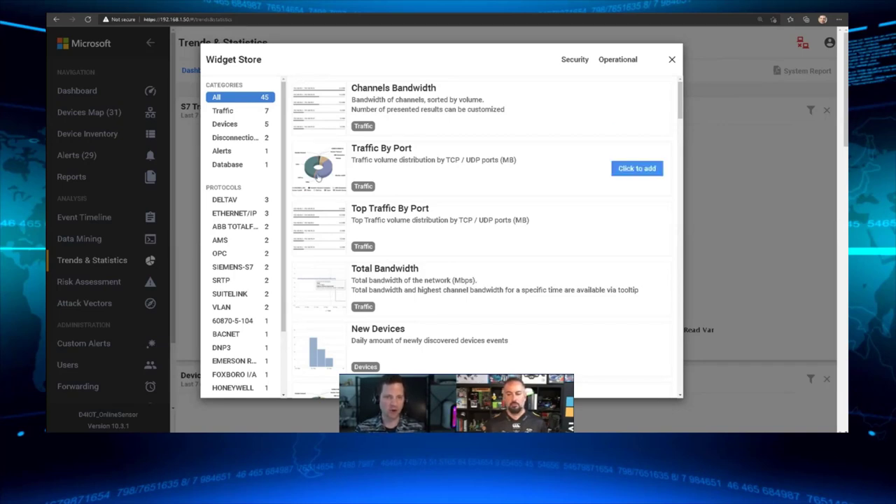
{"action": "left_click", "coordinate": [623, 169]}
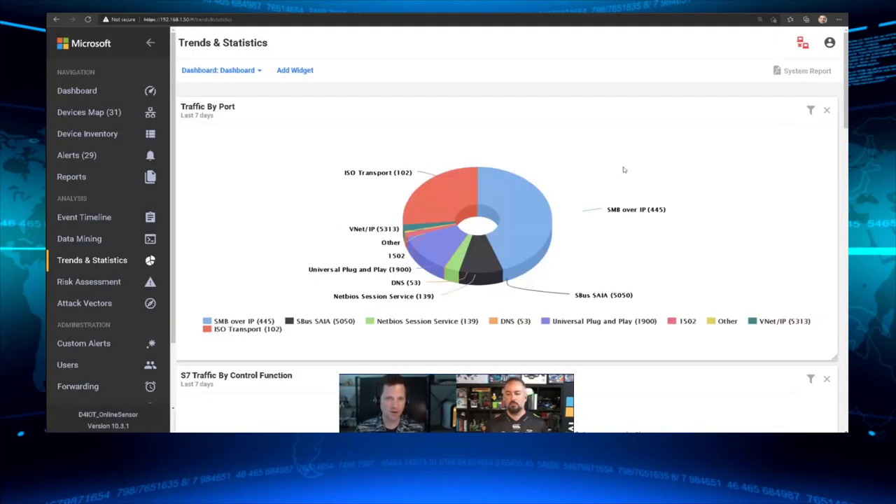
Inspect the ISO Transport and Universal Plug and Play slices, and view the Traffic By Port widget's date filter options without changing them
{"action": "mouse_move", "coordinate": [448, 201]}
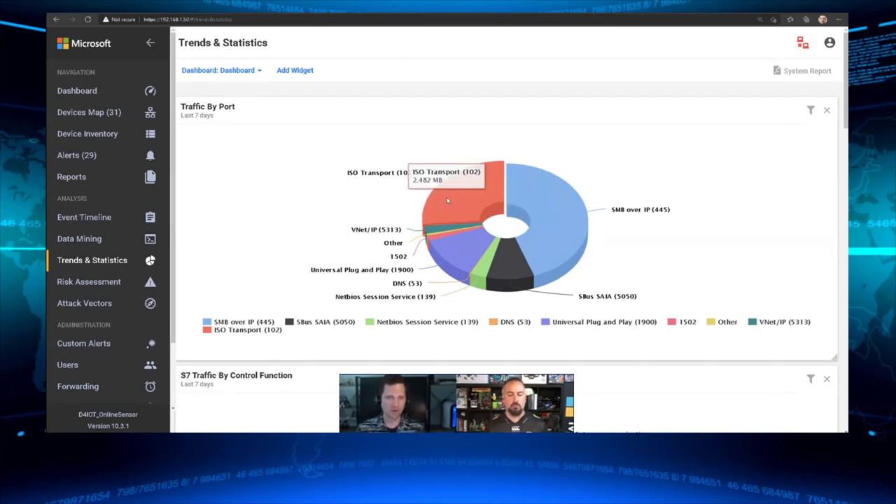
{"action": "mouse_move", "coordinate": [458, 255]}
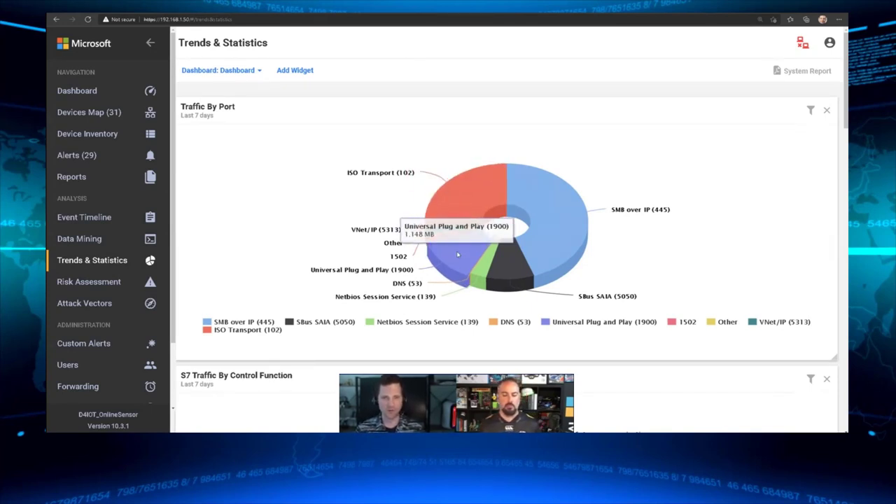
{"action": "left_click", "coordinate": [809, 111]}
{"action": "left_click", "coordinate": [575, 129]}
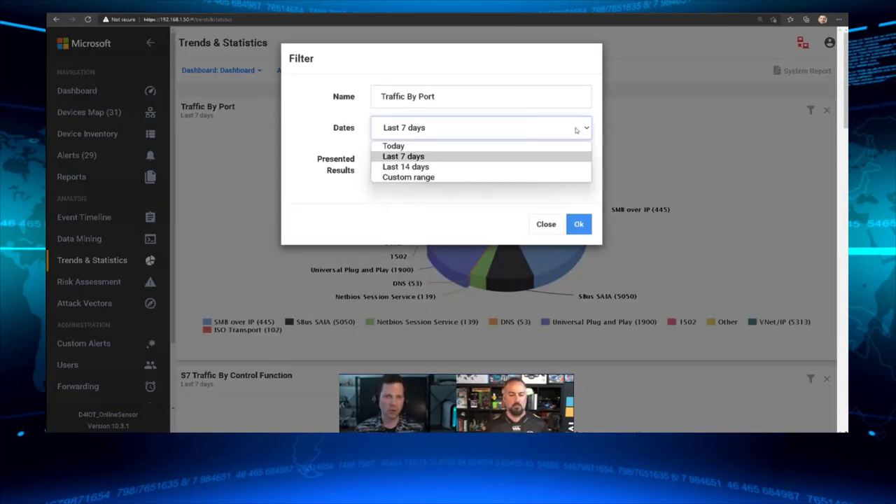
{"action": "left_click", "coordinate": [546, 224]}
{"action": "left_click", "coordinate": [546, 224]}
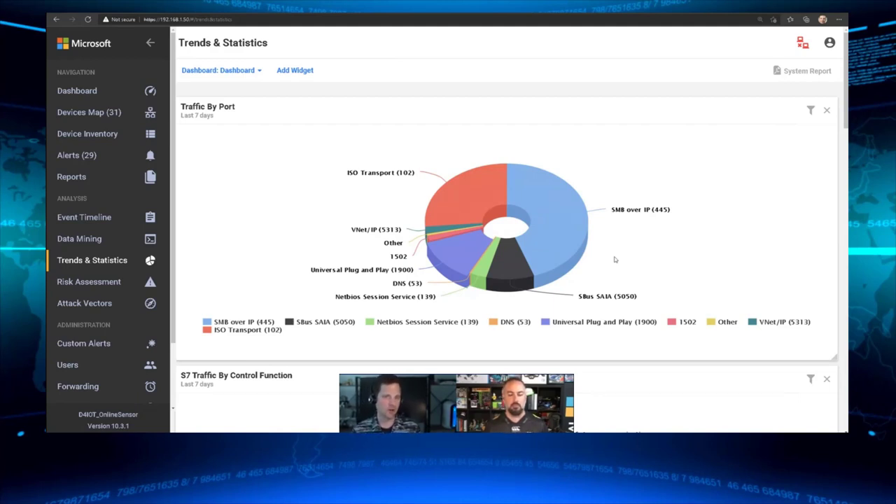
Look through the dashboard's S7 traffic, Devices By Operating System, Devices By Vendor and New Devices charts
{"action": "scroll", "coordinate": [614, 260], "scroll_direction": "down", "scroll_amount": 5}
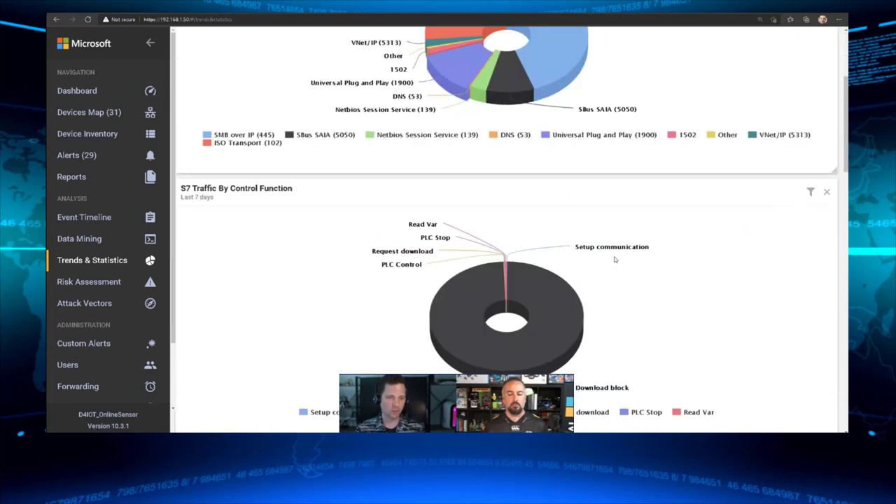
{"action": "scroll", "coordinate": [615, 260], "scroll_direction": "down", "scroll_amount": 2}
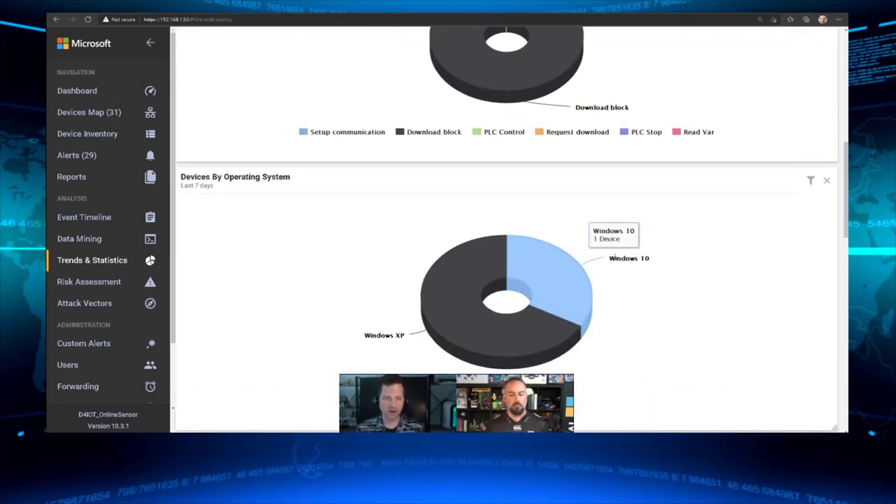
{"action": "scroll", "coordinate": [615, 256], "scroll_direction": "down", "scroll_amount": 2}
{"action": "scroll", "coordinate": [615, 256], "scroll_direction": "down", "scroll_amount": 4}
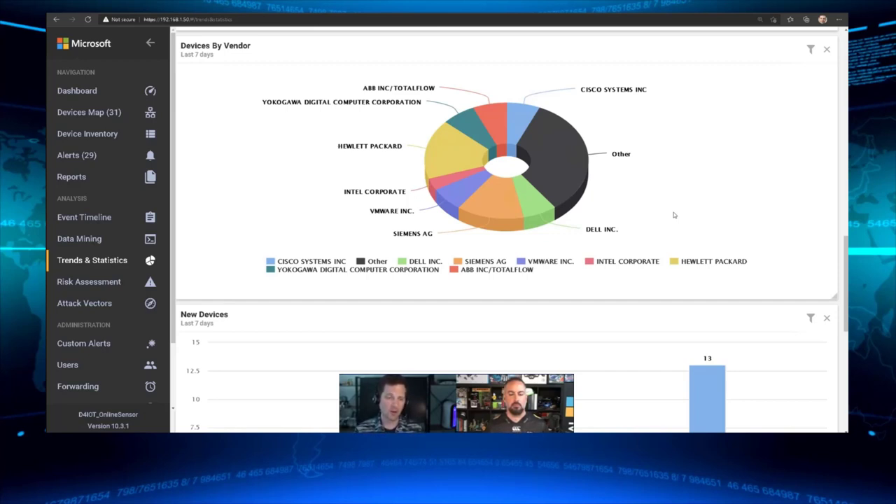
Leave Trends & Statistics and display the Event Timeline
{"action": "left_click", "coordinate": [114, 247]}
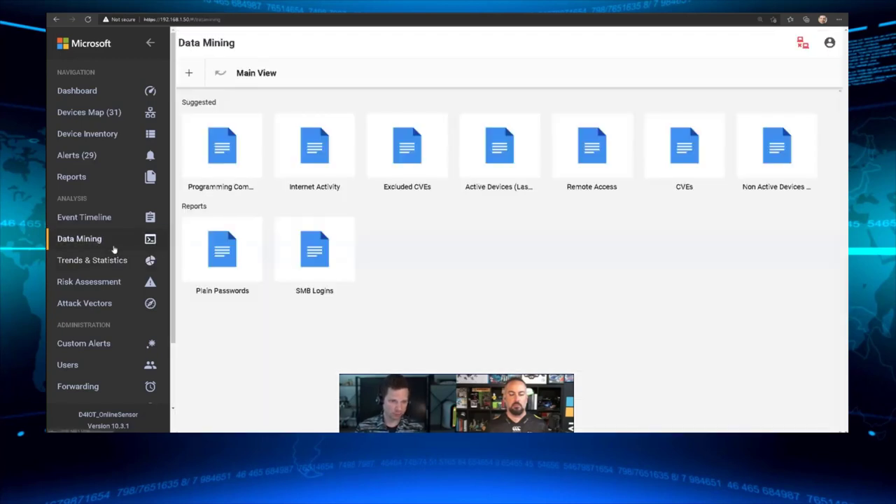
{"action": "left_click", "coordinate": [107, 220]}
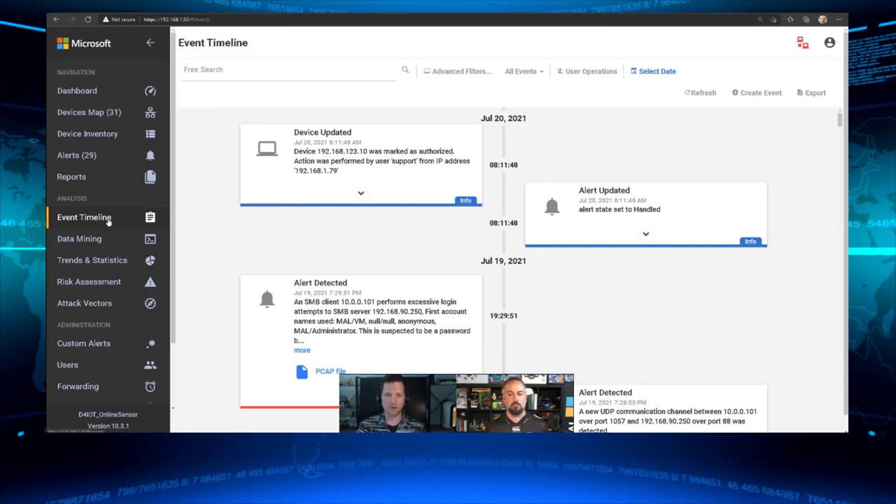
{"action": "left_click", "coordinate": [656, 74]}
{"action": "left_click", "coordinate": [695, 118]}
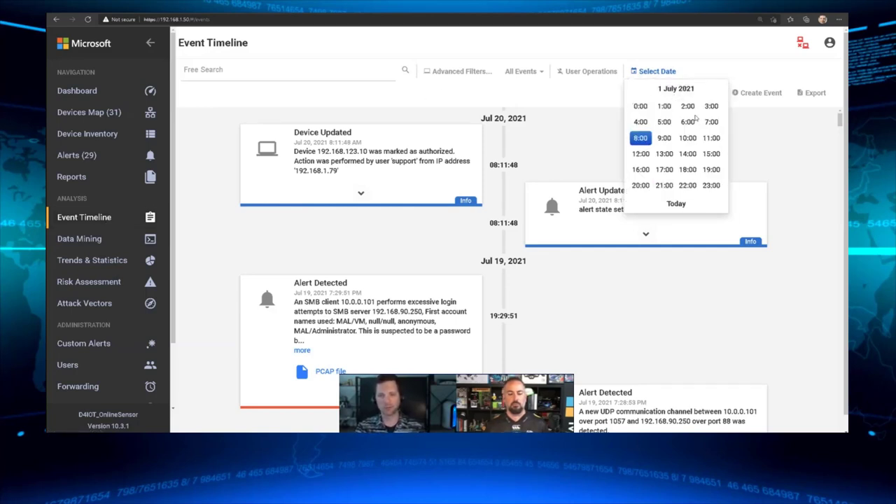
{"action": "left_click", "coordinate": [678, 204]}
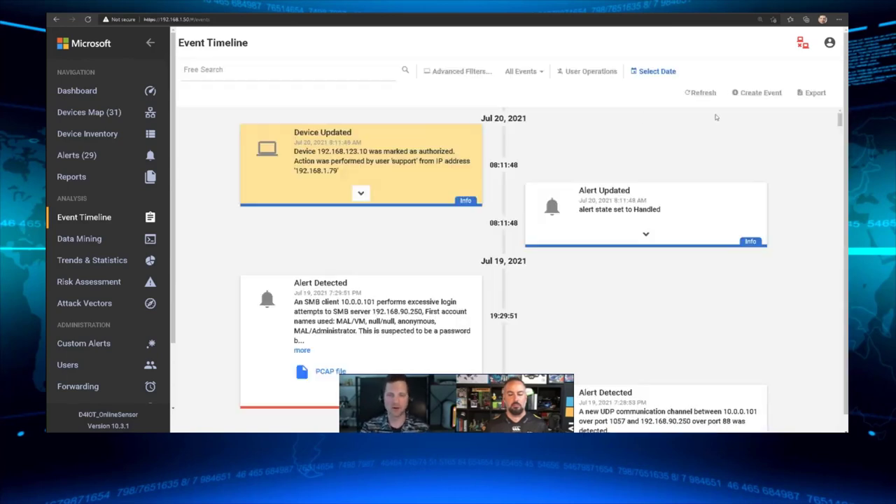
Set the Event Timeline's date and time to 1 July 2021, 8:21
{"action": "left_click", "coordinate": [662, 72]}
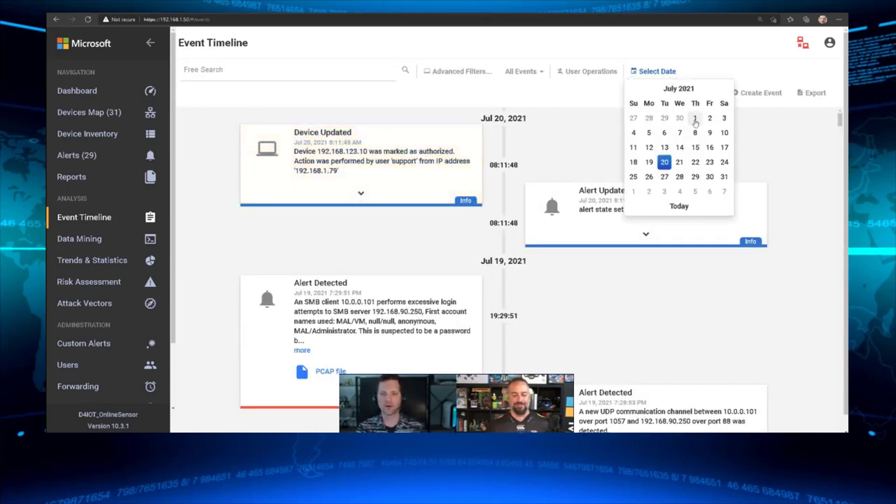
{"action": "left_click", "coordinate": [695, 119]}
{"action": "left_click", "coordinate": [640, 139]}
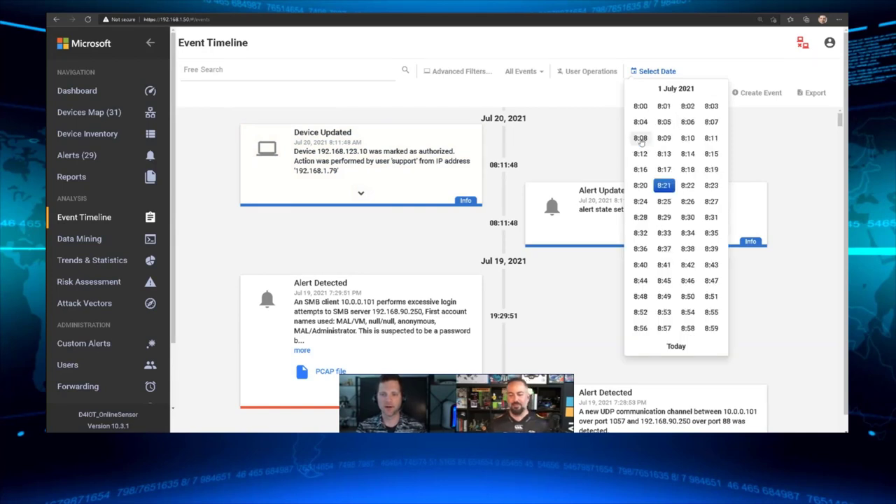
{"action": "left_click", "coordinate": [664, 186]}
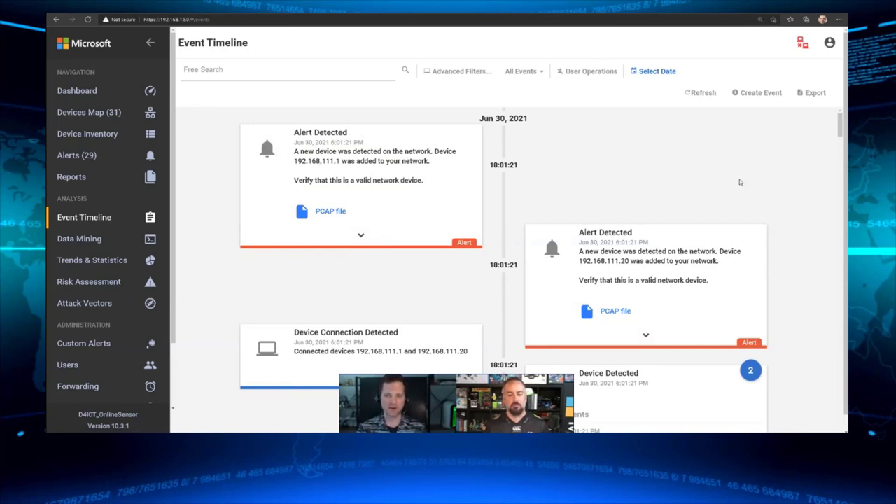
Find the June 30 alert about a non-programming device changing a PLC and read its full description
{"action": "left_click_drag", "start_coordinate": [841, 125], "coordinate": [841, 148]}
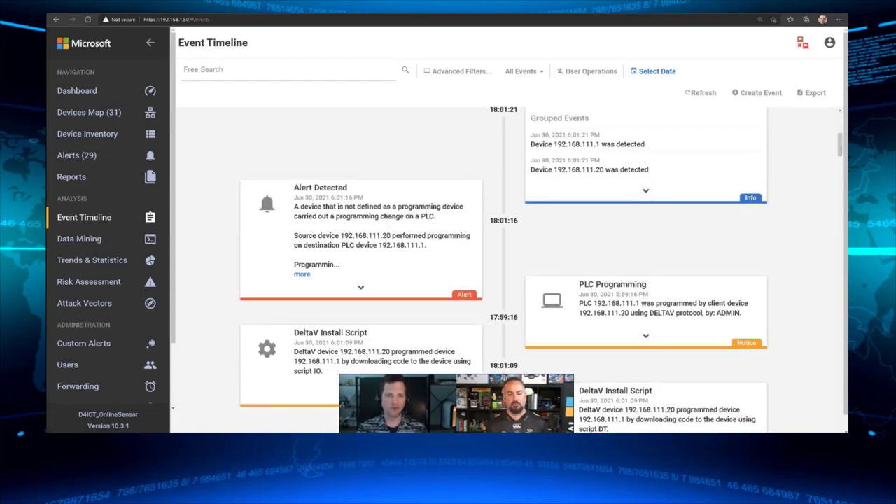
{"action": "left_click_drag", "start_coordinate": [319, 218], "coordinate": [439, 219]}
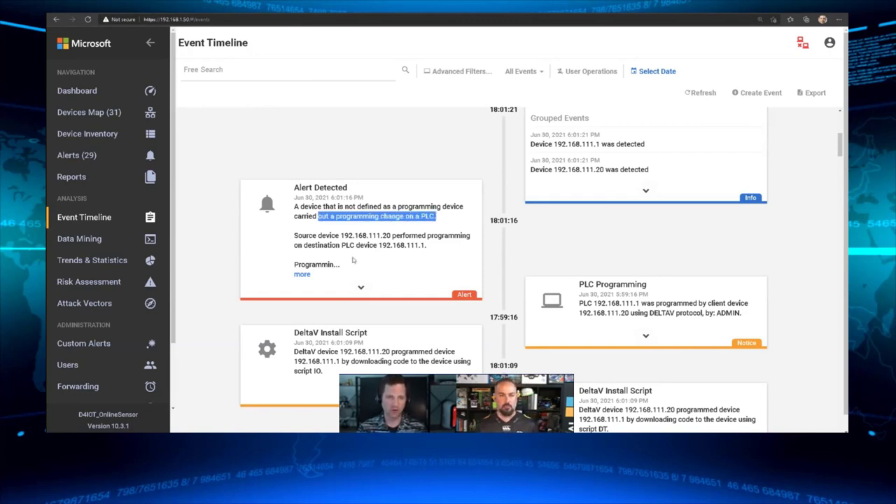
{"action": "left_click", "coordinate": [303, 275]}
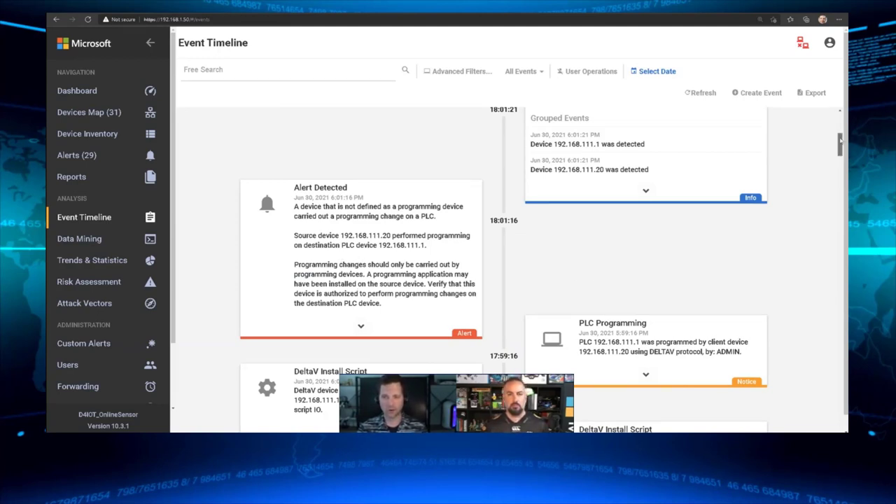
Expand the DeltaV Install Script event for script IO, examine the STARTDEV code in its Programming Timeline, and close the timeline
{"action": "scroll", "coordinate": [840, 142], "scroll_direction": "down", "scroll_amount": 1}
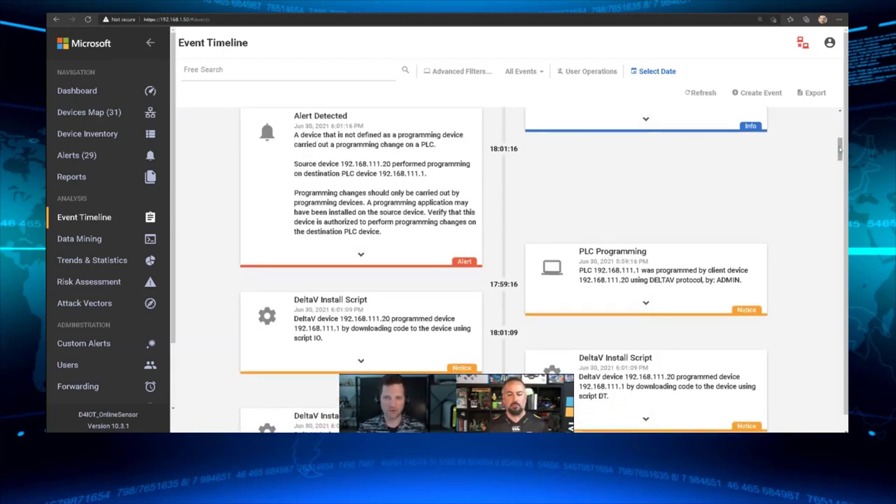
{"action": "scroll", "coordinate": [840, 150], "scroll_direction": "down", "scroll_amount": 1}
{"action": "scroll", "coordinate": [840, 150], "scroll_direction": "down", "scroll_amount": 1}
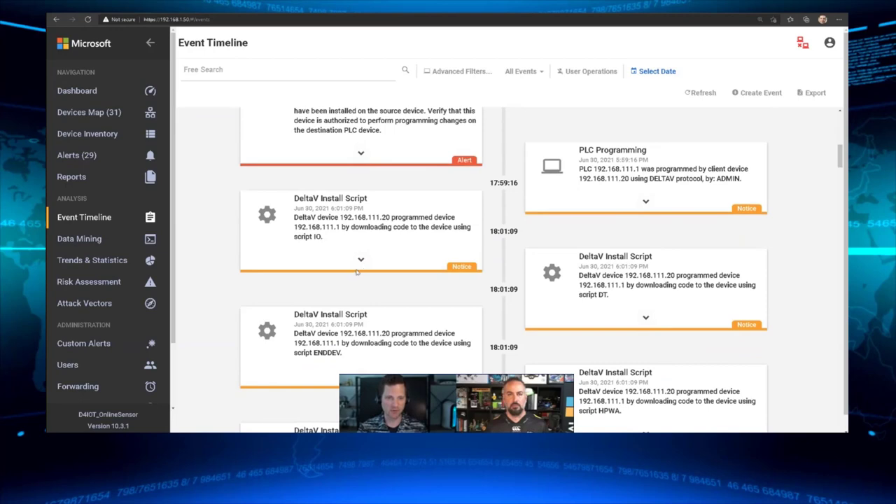
{"action": "left_click", "coordinate": [360, 261]}
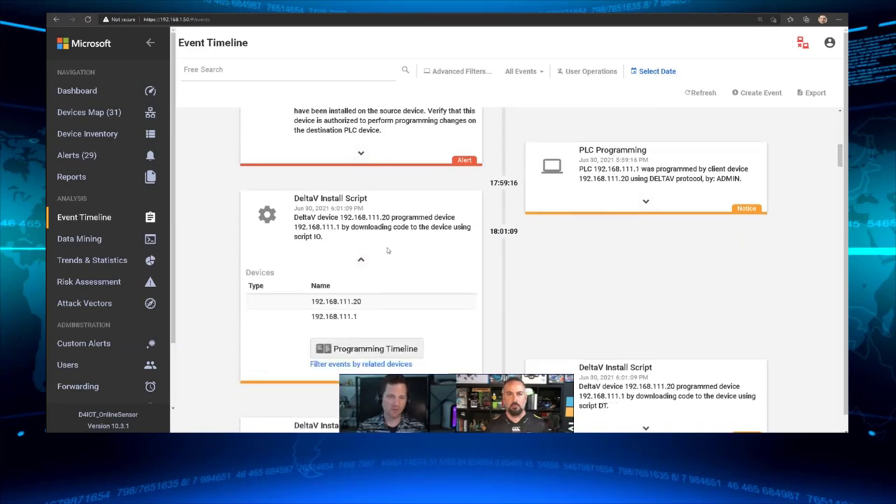
{"action": "left_click", "coordinate": [375, 348]}
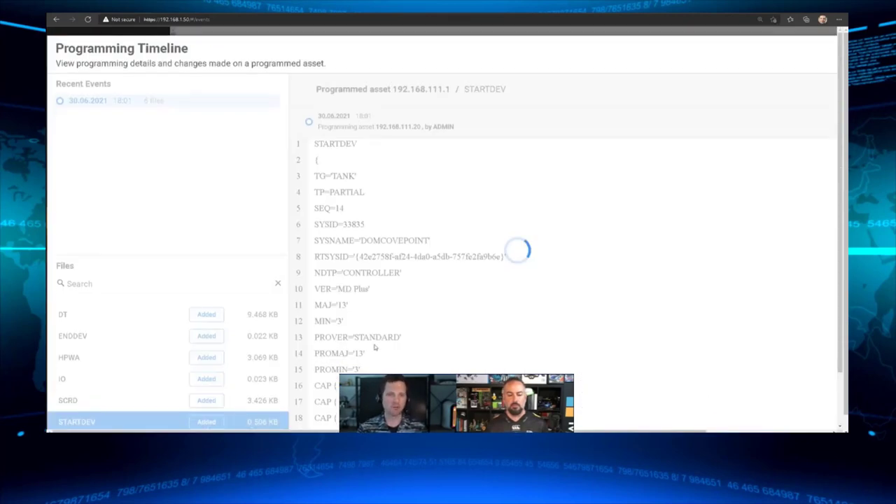
{"action": "scroll", "coordinate": [418, 307], "scroll_direction": "down", "scroll_amount": 3}
{"action": "scroll", "coordinate": [418, 308], "scroll_direction": "up", "scroll_amount": 3}
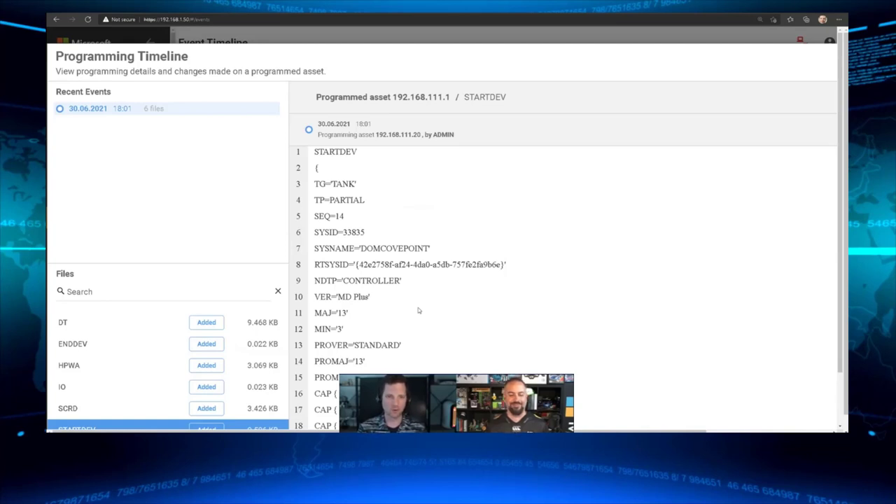
{"action": "left_click_drag", "start_coordinate": [661, 429], "coordinate": [693, 427]}
{"action": "left_click", "coordinate": [822, 62]}
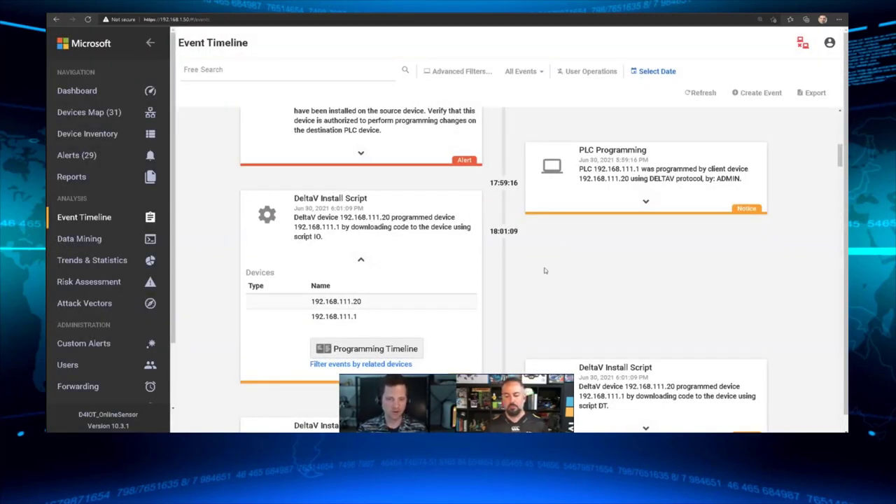
Look over the further DeltaV and new-device events in the timeline, and open the risk assessment report
{"action": "scroll", "coordinate": [545, 270], "scroll_direction": "down", "scroll_amount": 2}
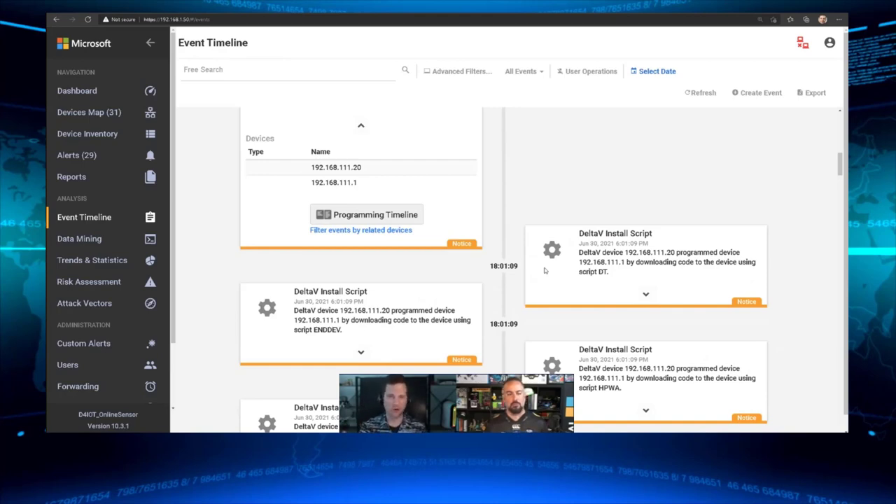
{"action": "scroll", "coordinate": [545, 270], "scroll_direction": "down", "scroll_amount": 5}
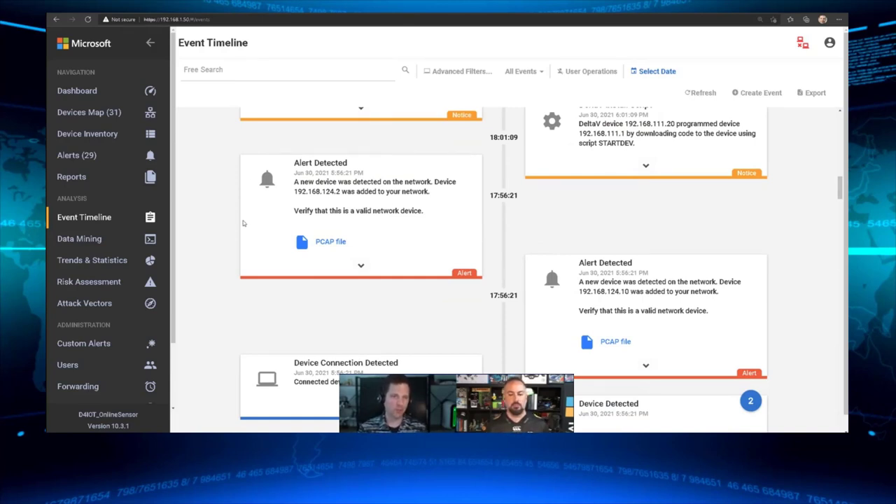
{"action": "left_click", "coordinate": [101, 288]}
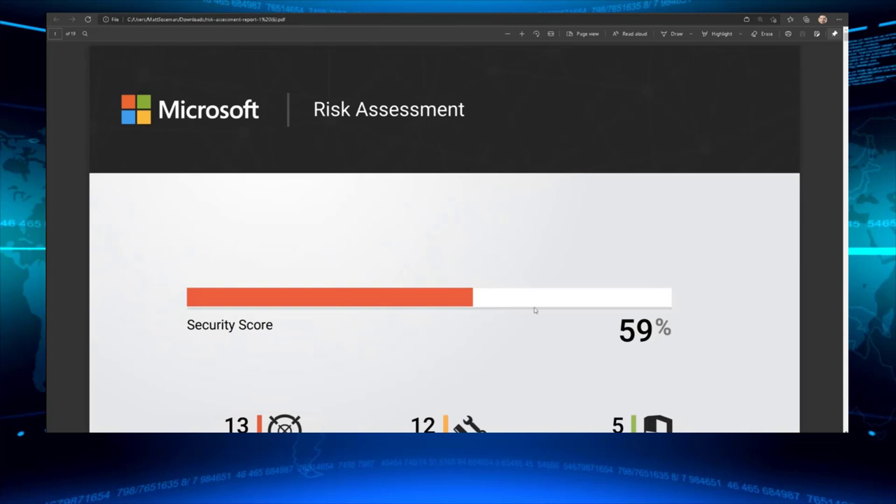
Review the risk assessment report's security score, device categories, key findings summary and table of contents
{"action": "scroll", "coordinate": [534, 308], "scroll_direction": "down", "scroll_amount": 3}
{"action": "scroll", "coordinate": [534, 310], "scroll_direction": "down", "scroll_amount": 2}
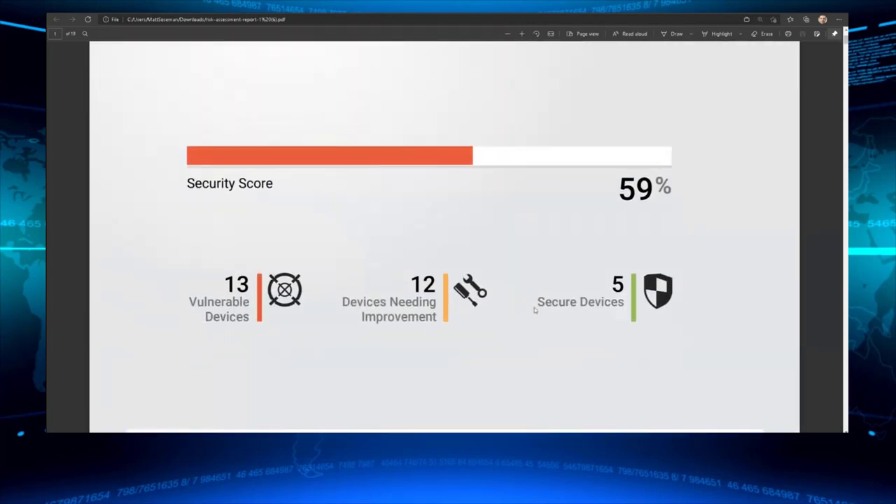
{"action": "scroll", "coordinate": [534, 310], "scroll_direction": "up", "scroll_amount": 2}
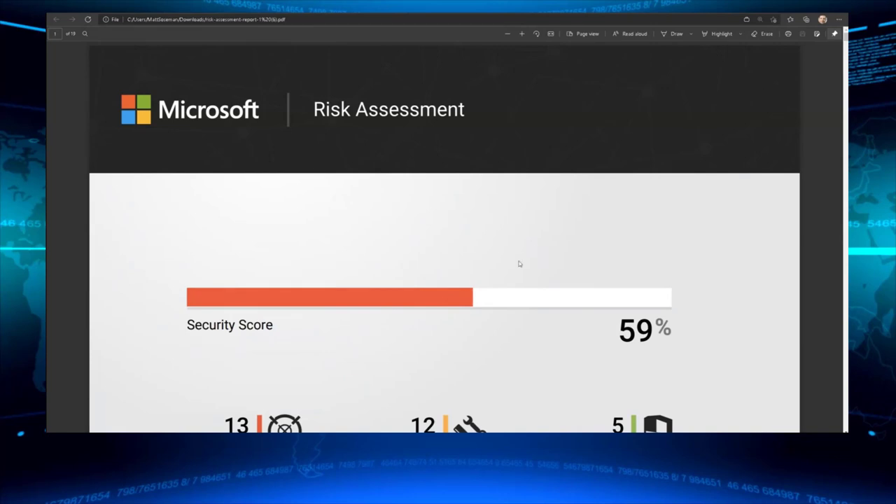
{"action": "scroll", "coordinate": [520, 264], "scroll_direction": "down", "scroll_amount": 1}
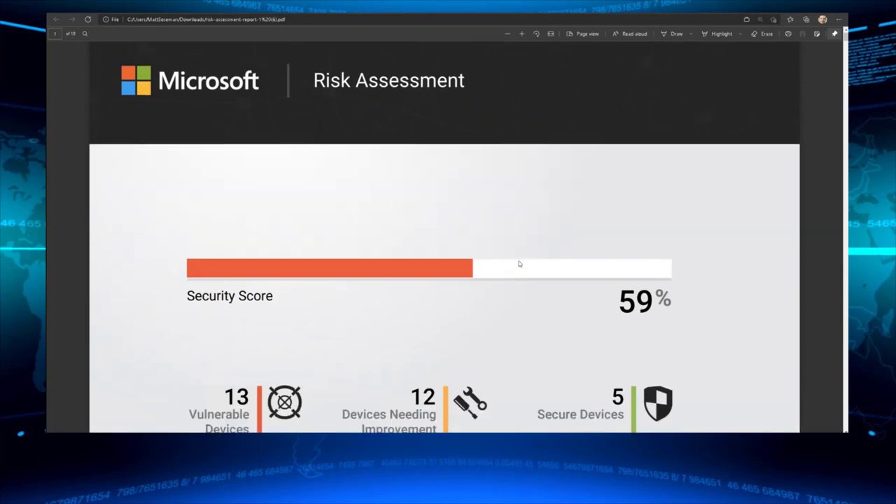
{"action": "scroll", "coordinate": [520, 264], "scroll_direction": "down", "scroll_amount": 3}
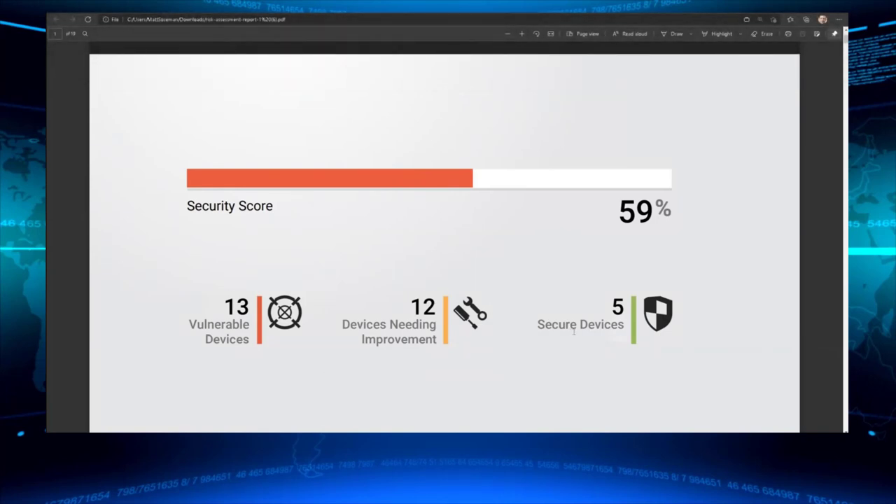
{"action": "scroll", "coordinate": [573, 332], "scroll_direction": "down", "scroll_amount": 1}
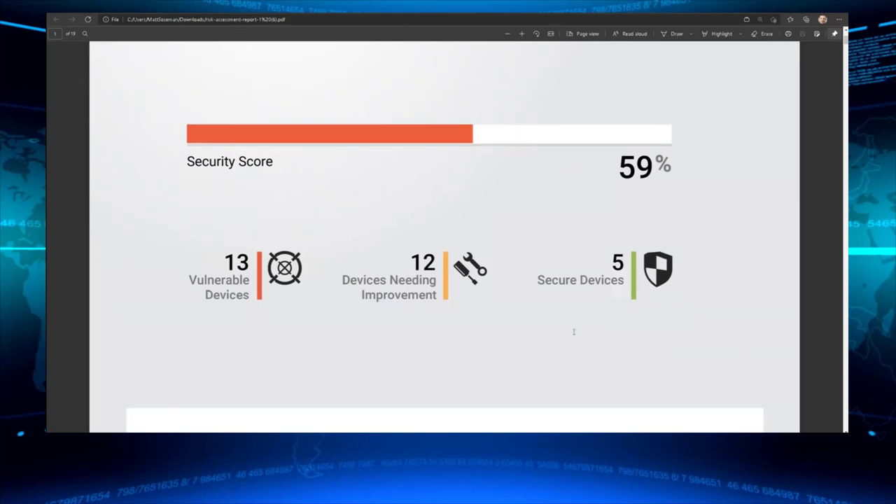
{"action": "scroll", "coordinate": [573, 332], "scroll_direction": "down", "scroll_amount": 5}
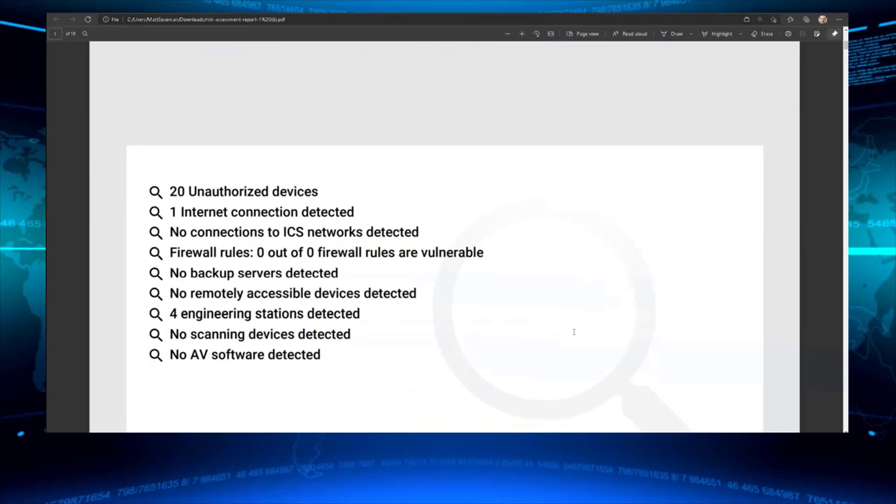
{"action": "scroll", "coordinate": [573, 332], "scroll_direction": "down", "scroll_amount": 10}
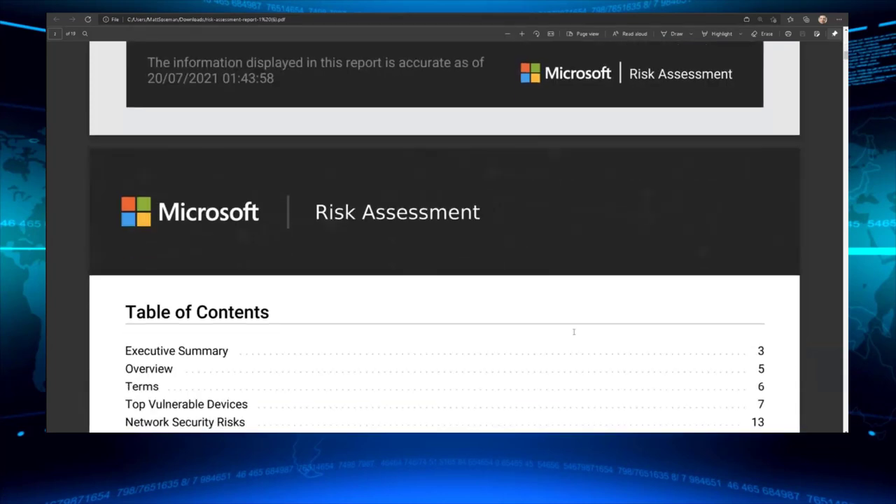
Read the report's vendor Device Security scores, Mitigation recommendations, Terms and Top Vulnerable Devices sections
{"action": "scroll", "coordinate": [573, 332], "scroll_direction": "down", "scroll_amount": 9}
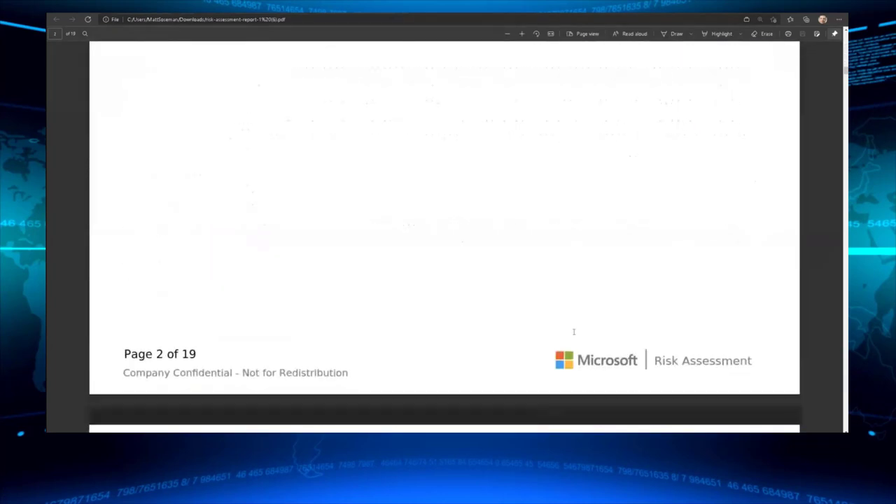
{"action": "scroll", "coordinate": [573, 332], "scroll_direction": "down", "scroll_amount": 2}
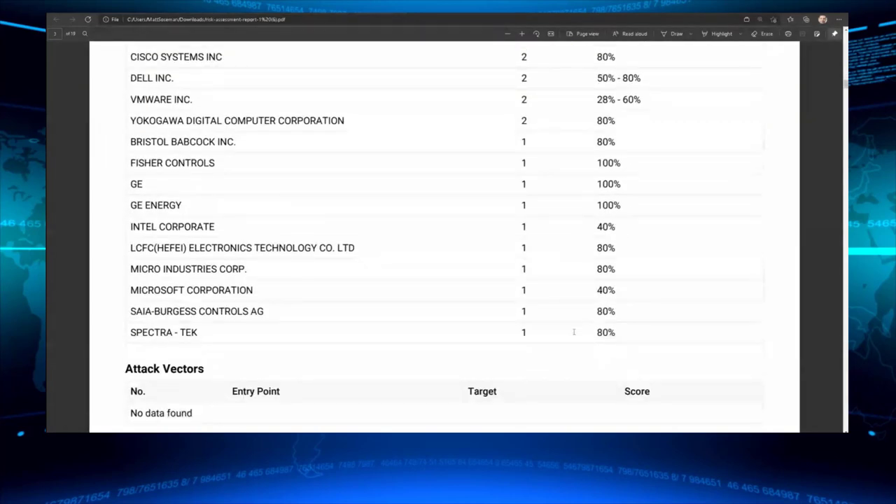
{"action": "scroll", "coordinate": [574, 332], "scroll_direction": "up", "scroll_amount": 2}
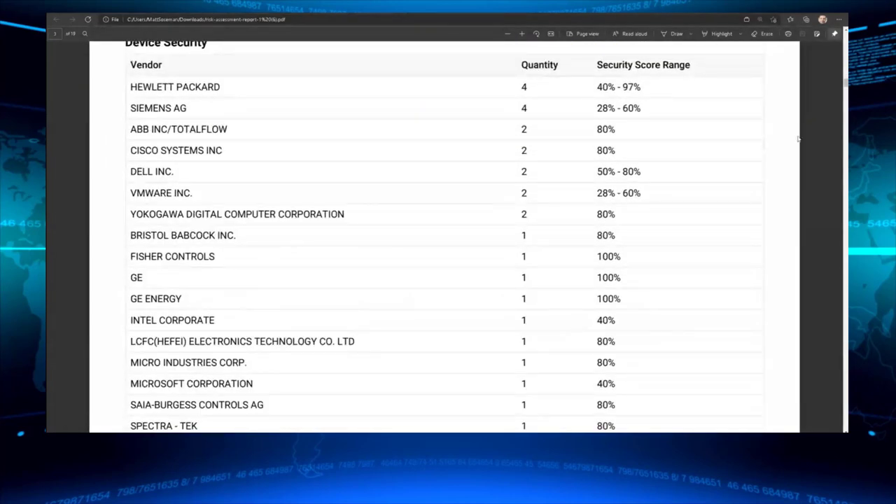
{"action": "left_click_drag", "start_coordinate": [845, 85], "coordinate": [846, 100]}
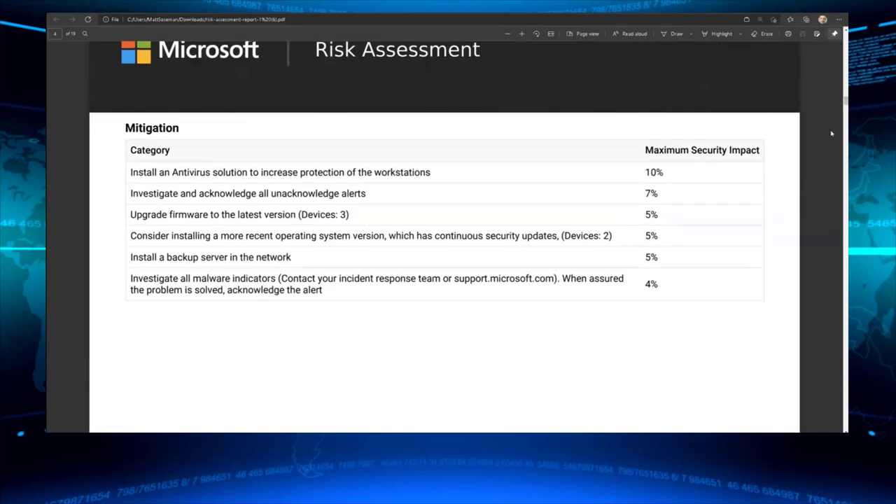
{"action": "scroll", "coordinate": [845, 104], "scroll_direction": "down", "scroll_amount": 3}
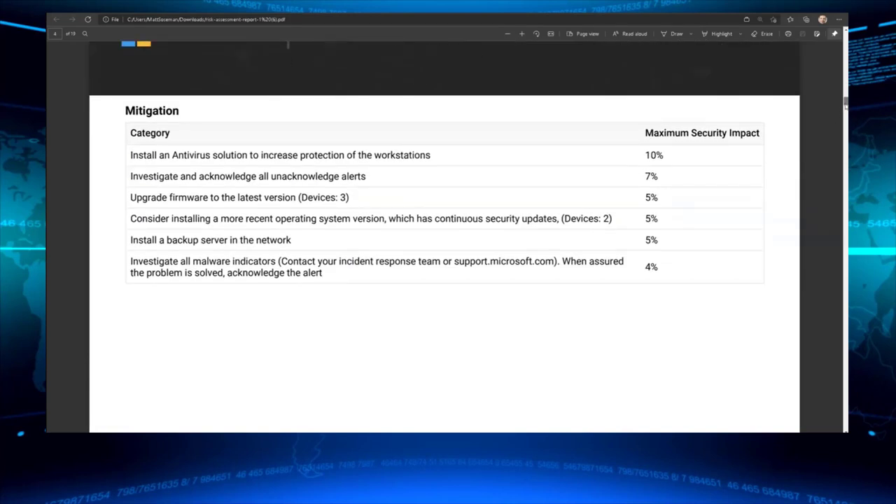
{"action": "left_click_drag", "start_coordinate": [845, 104], "coordinate": [846, 143]}
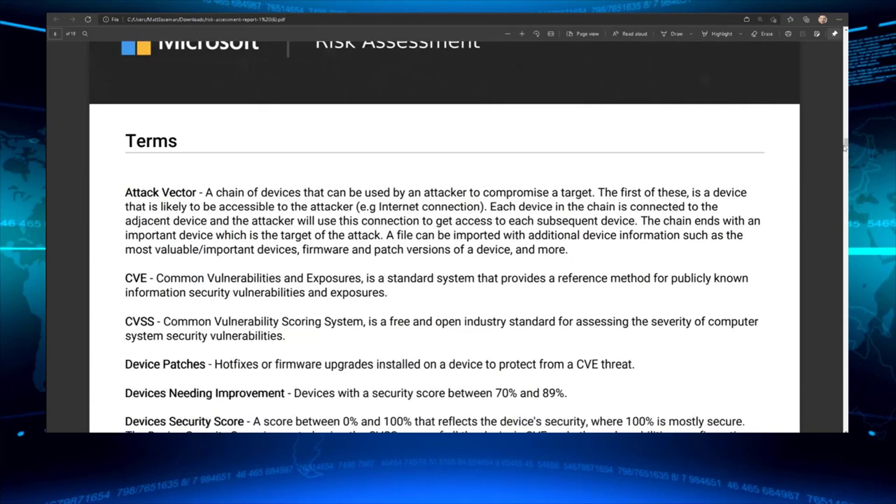
{"action": "left_click_drag", "start_coordinate": [845, 144], "coordinate": [846, 165]}
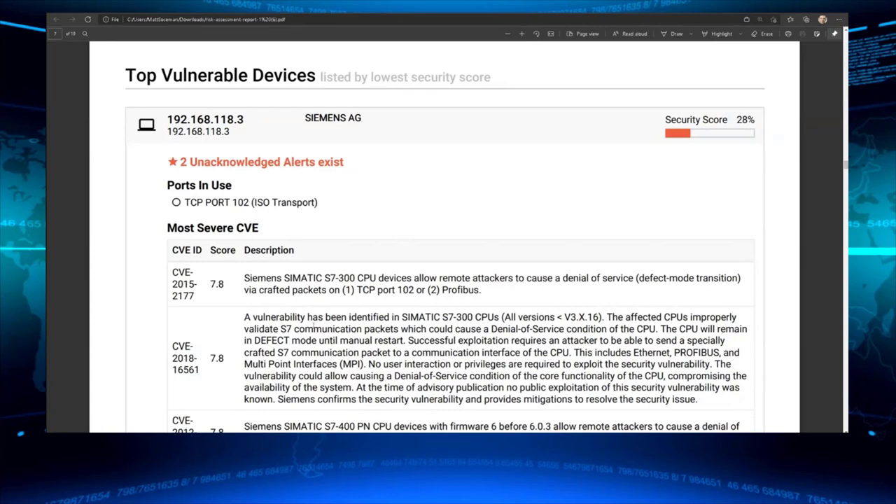
{"action": "scroll", "coordinate": [446, 238], "scroll_direction": "down", "scroll_amount": 1}
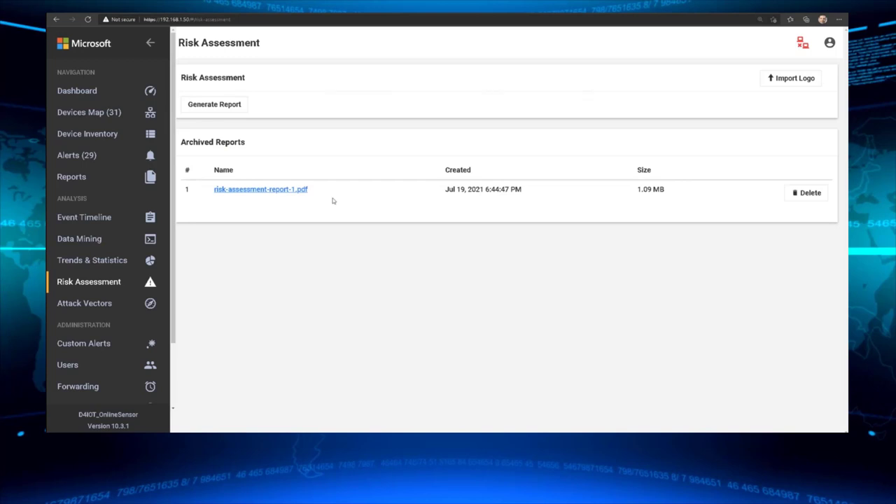
Open Attack Vectors and look over the attack source and target choices for a new simulation, without adding one
{"action": "left_click", "coordinate": [123, 311]}
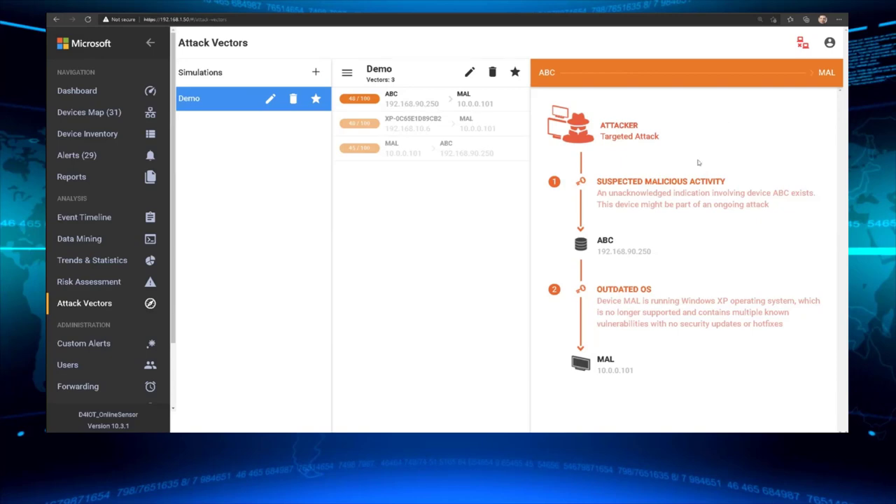
{"action": "left_click", "coordinate": [315, 73]}
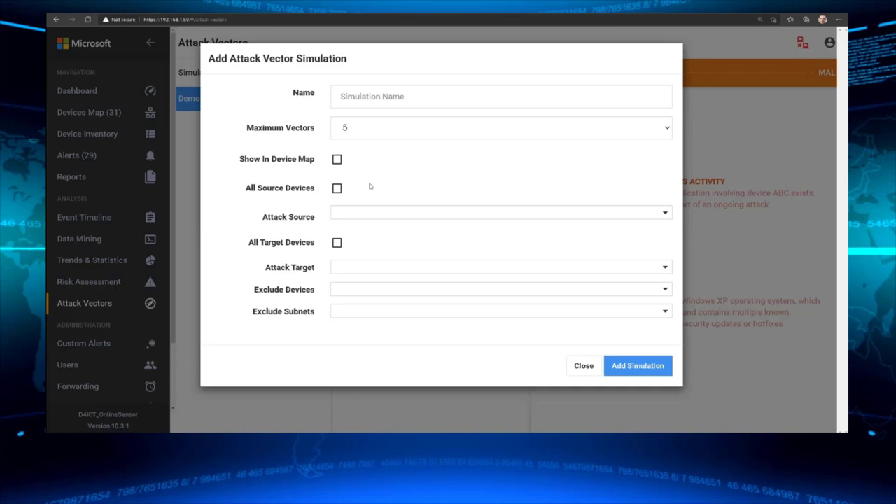
{"action": "left_click", "coordinate": [360, 213]}
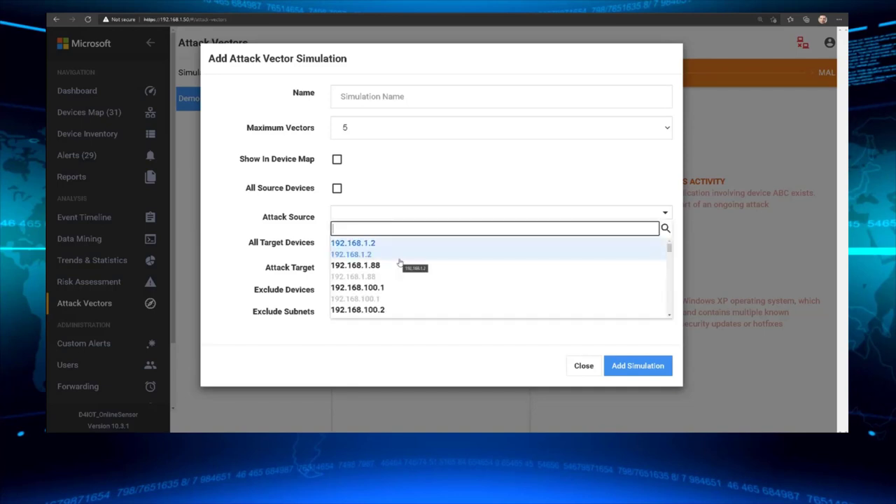
{"action": "left_click", "coordinate": [309, 230]}
{"action": "left_click", "coordinate": [350, 267]}
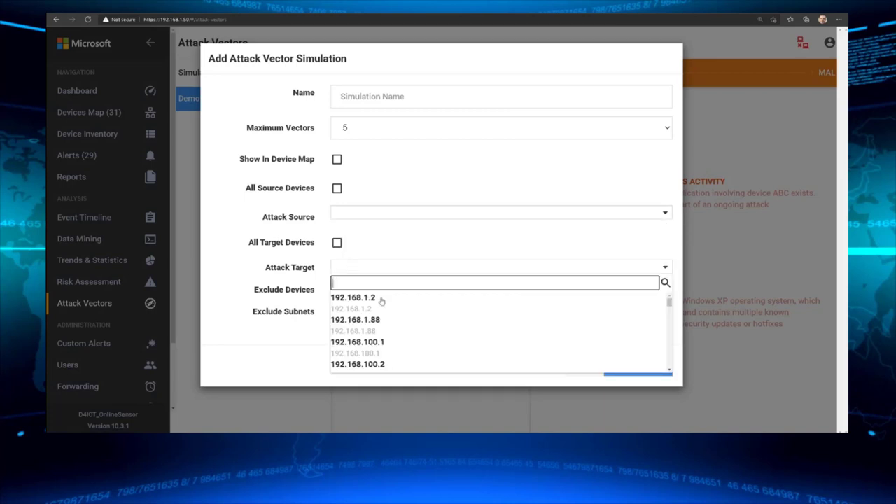
{"action": "left_click", "coordinate": [274, 194]}
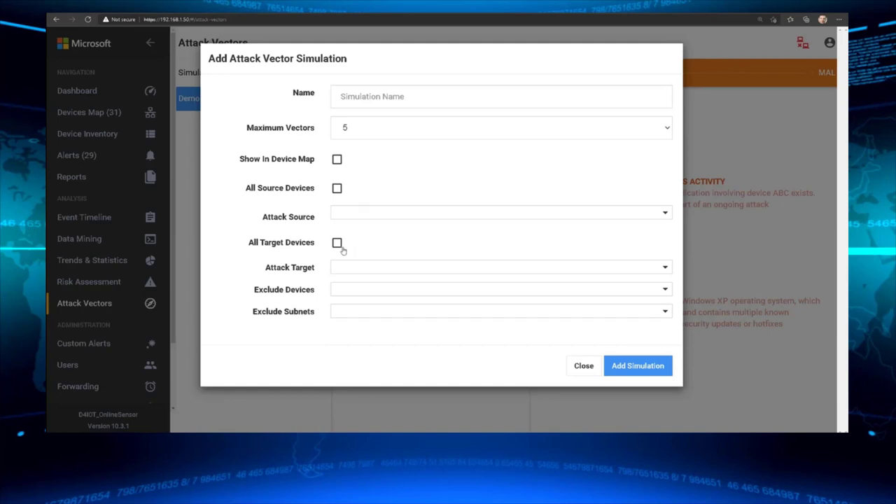
{"action": "left_click", "coordinate": [585, 366]}
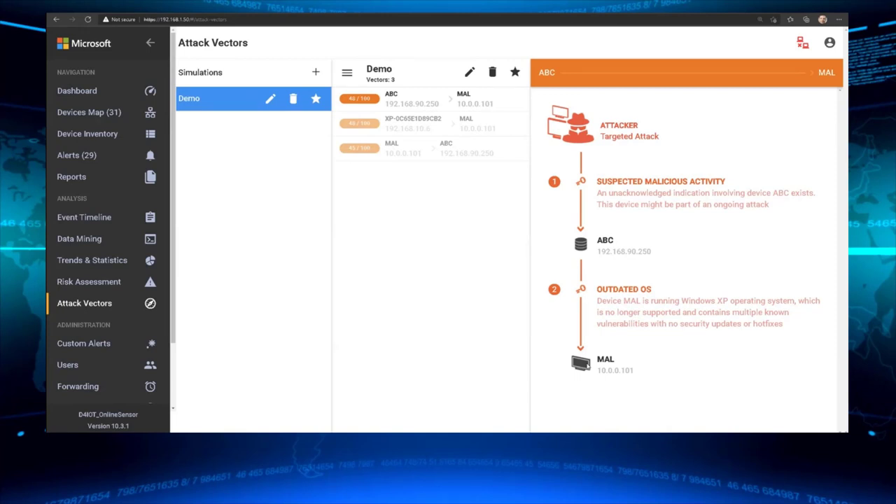
Examine the Demo simulation's attack paths from XP-0C65E1D89CB2 to MAL, from MAL to ABC, and from ABC to MAL
{"action": "left_click", "coordinate": [423, 132]}
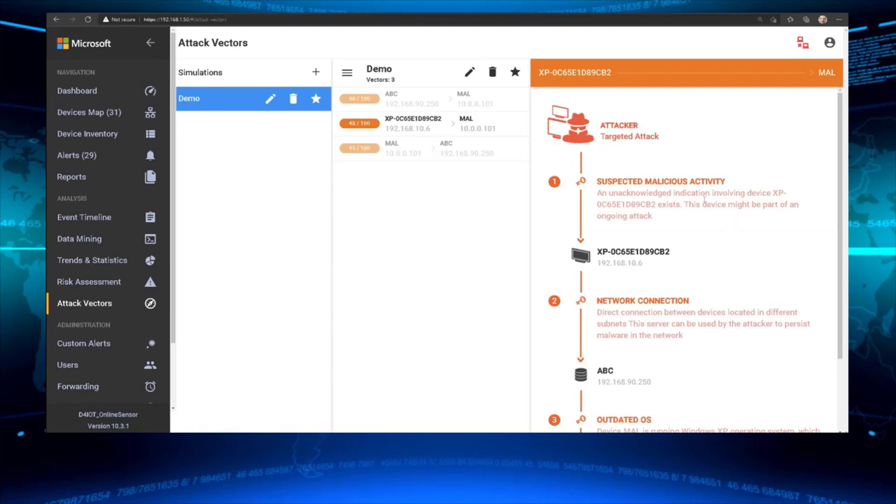
{"action": "scroll", "coordinate": [707, 237], "scroll_direction": "down", "scroll_amount": 1}
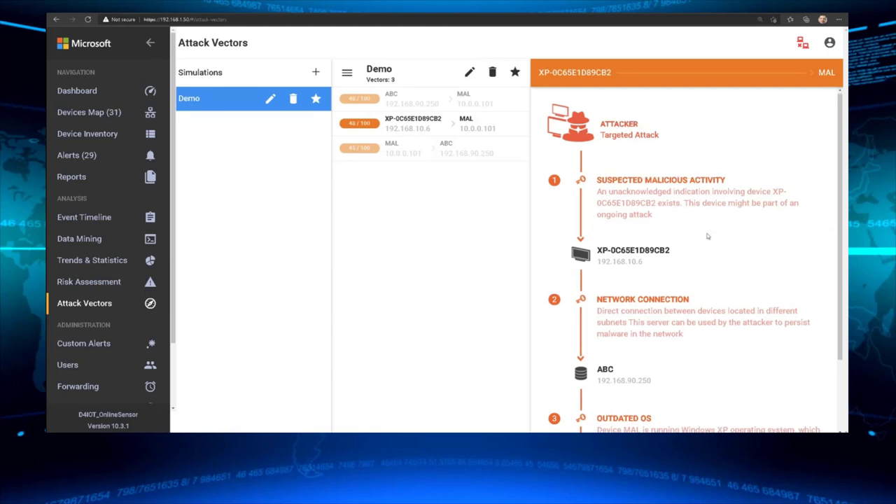
{"action": "scroll", "coordinate": [707, 236], "scroll_direction": "down", "scroll_amount": 1}
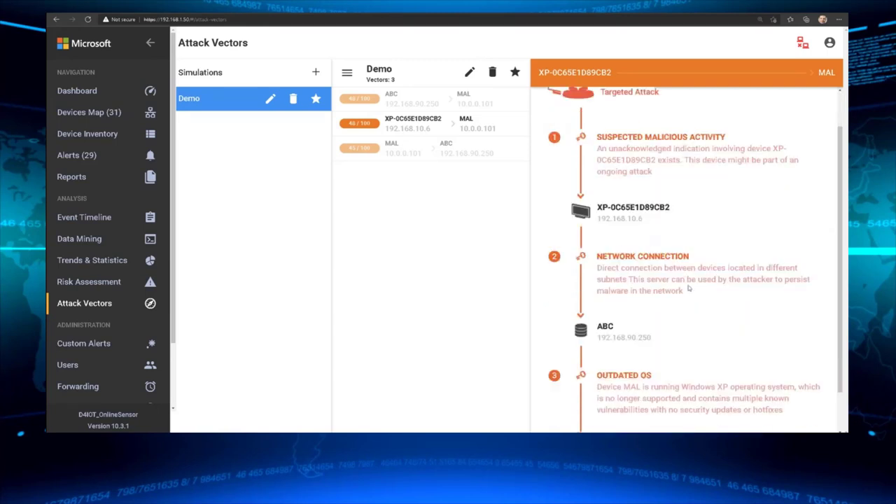
{"action": "scroll", "coordinate": [689, 288], "scroll_direction": "down", "scroll_amount": 1}
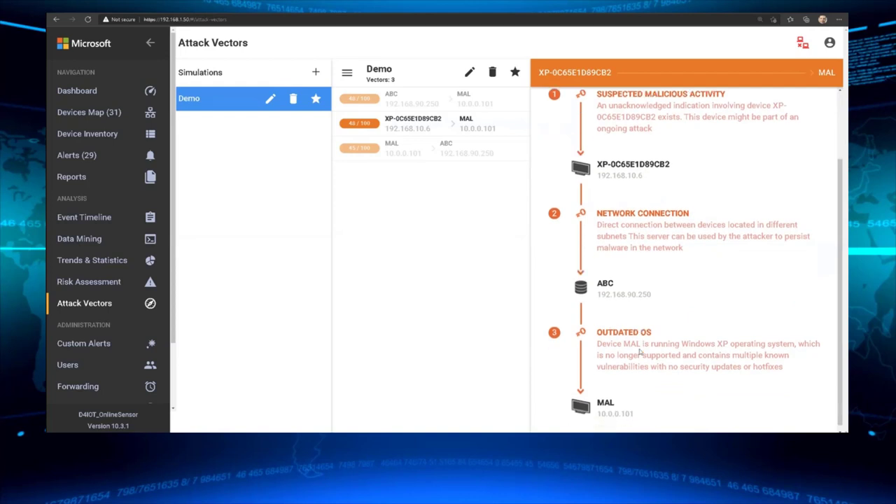
{"action": "scroll", "coordinate": [632, 368], "scroll_direction": "down", "scroll_amount": 1}
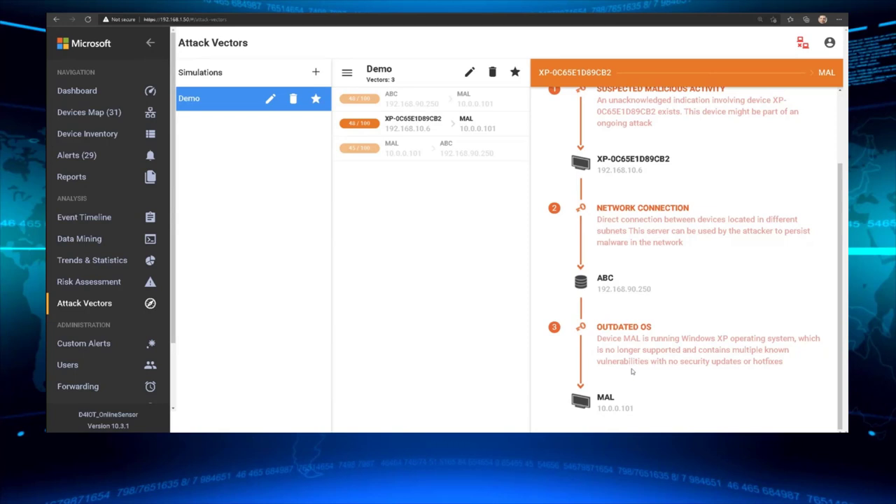
{"action": "left_click", "coordinate": [407, 149]}
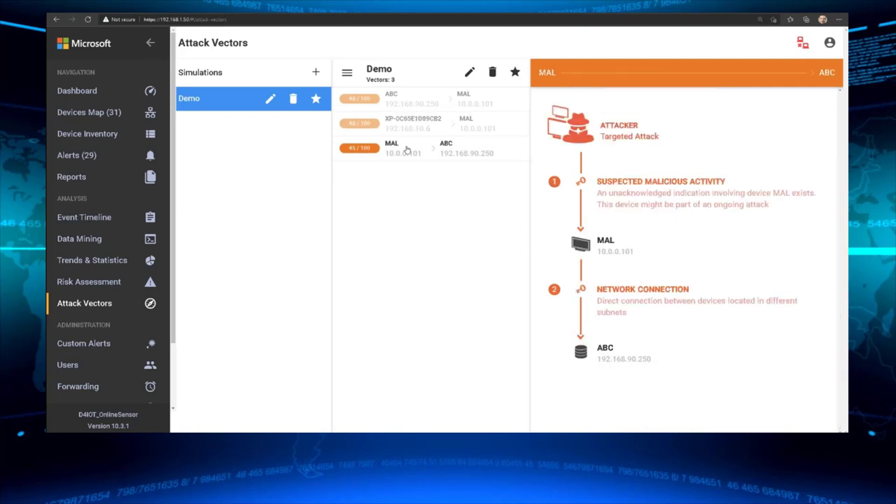
{"action": "left_click", "coordinate": [420, 107]}
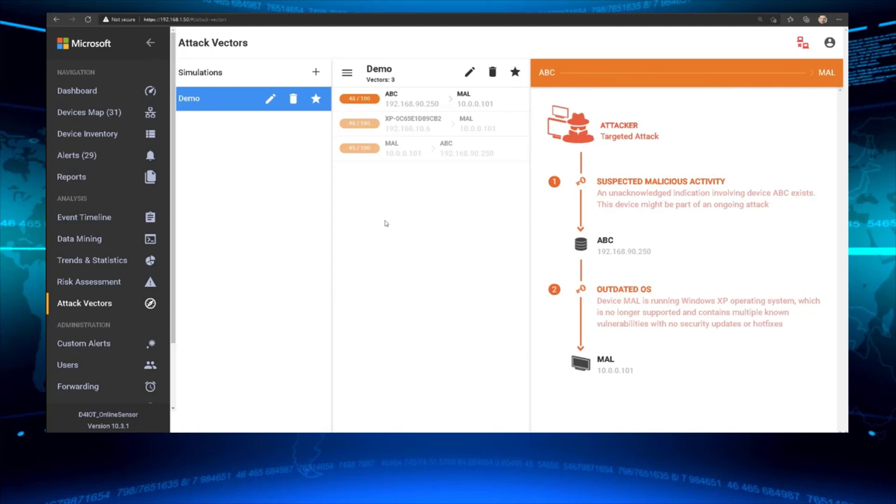
Switch to Azure Sentinel's incidents, narrow the Alerts column, and open the investigation graph for "Excessive SMB login attempts" incident 608
{"action": "left_click", "coordinate": [108, 91]}
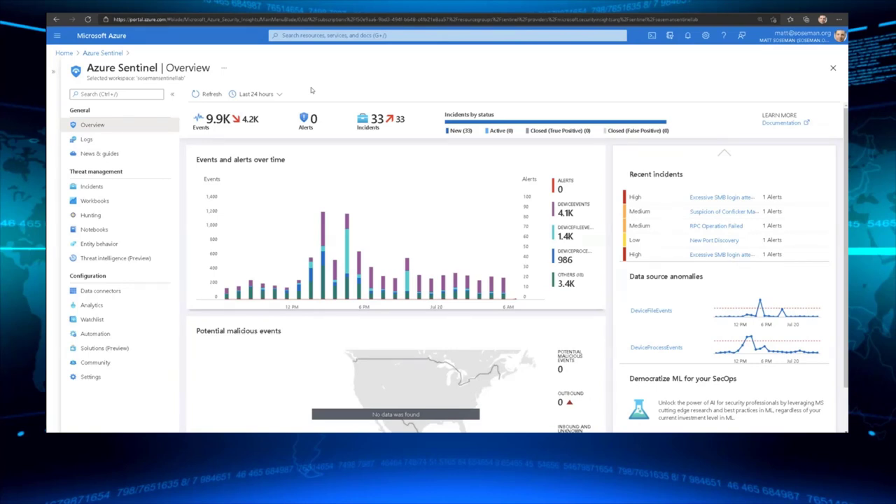
{"action": "left_click", "coordinate": [117, 186]}
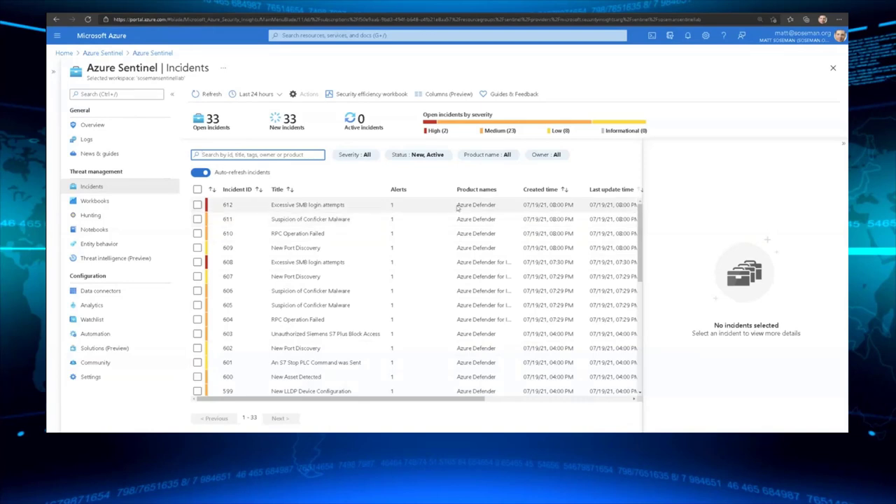
{"action": "left_click_drag", "start_coordinate": [452, 193], "coordinate": [431, 195]}
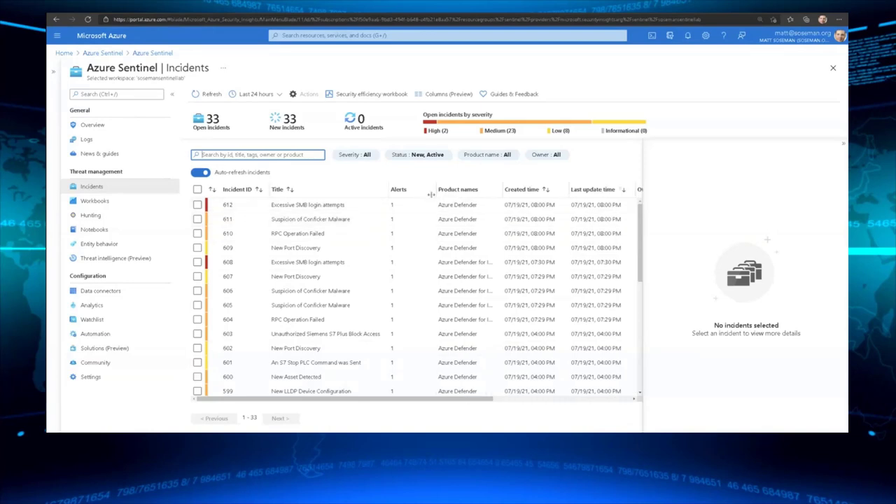
{"action": "left_click", "coordinate": [336, 260]}
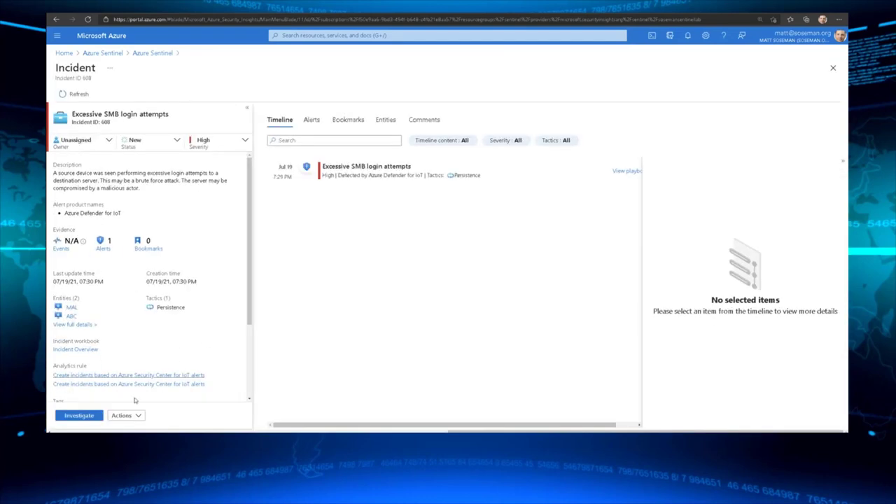
{"action": "left_click", "coordinate": [79, 415]}
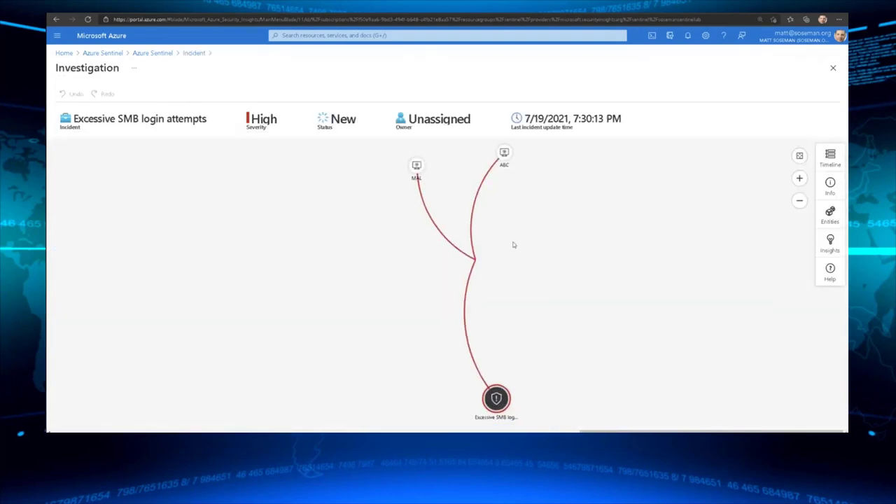